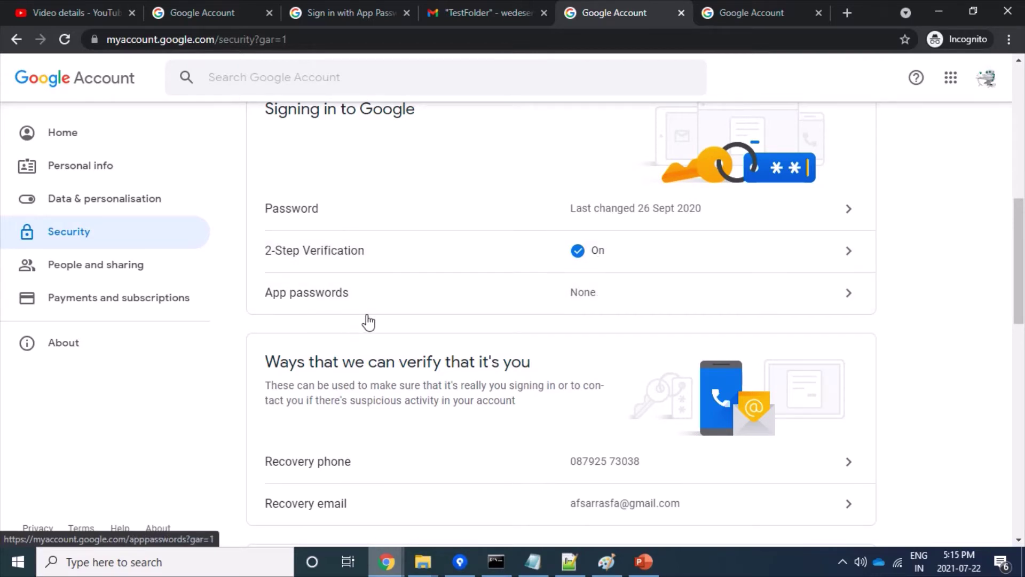
# - Switch to the other account's Google Security page and scroll to Less secure app access, currently off
pyautogui.scroll(-6, 393, 426)
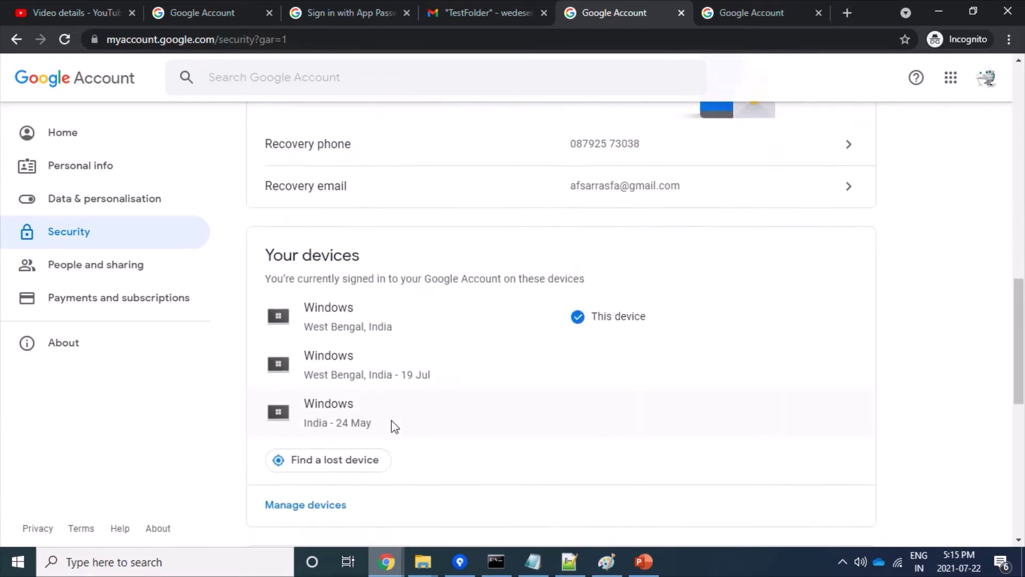
pyautogui.scroll(-7, 394, 426)
pyautogui.scroll(4, 393, 422)
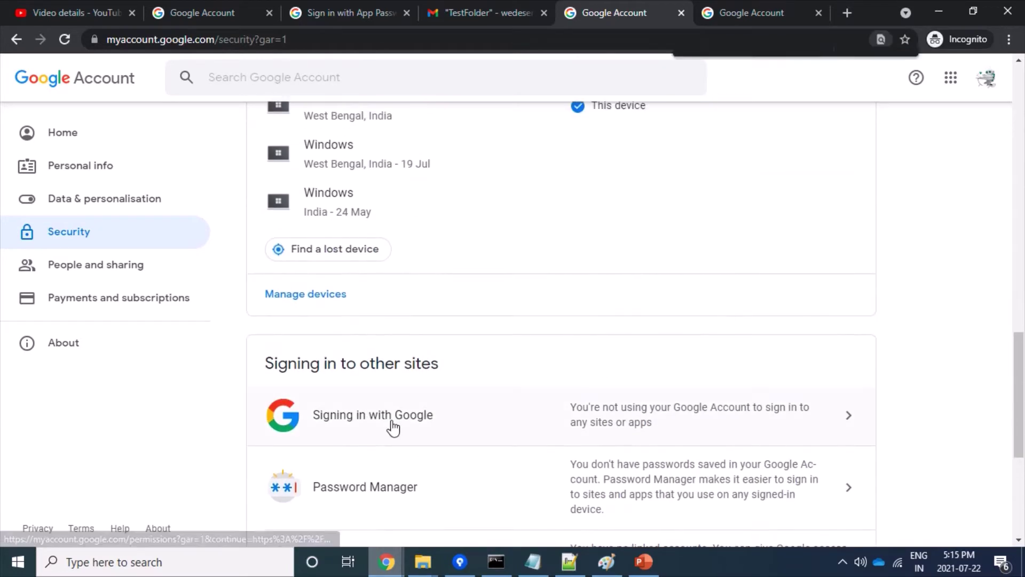
pyautogui.hotkey('ctrl', 'f')
pyautogui.hotkey('alt', 'Tab')
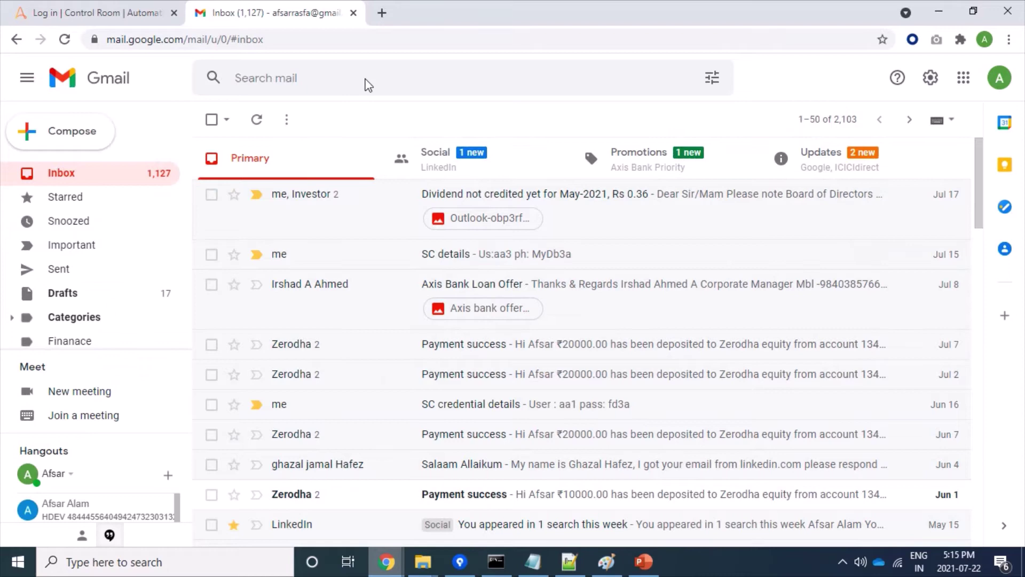
pyautogui.hotkey('alt', 'Tab')
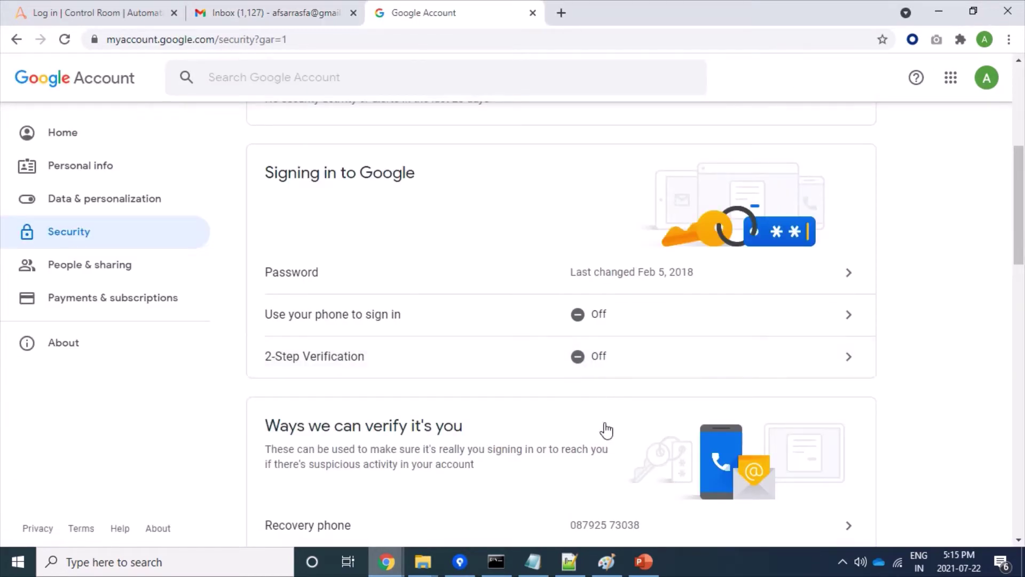
pyautogui.scroll(-10, 606, 430)
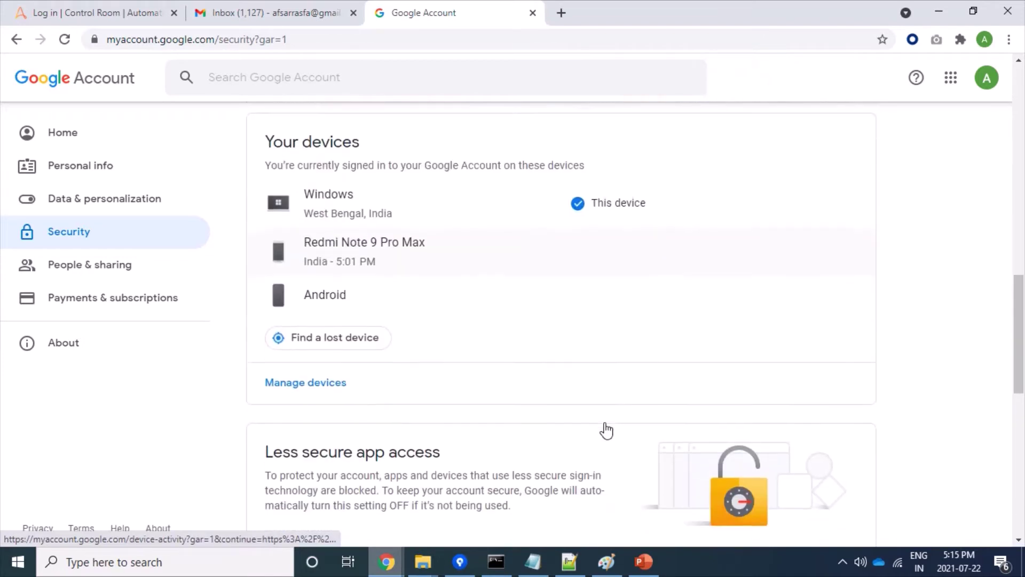
pyautogui.scroll(-5, 606, 430)
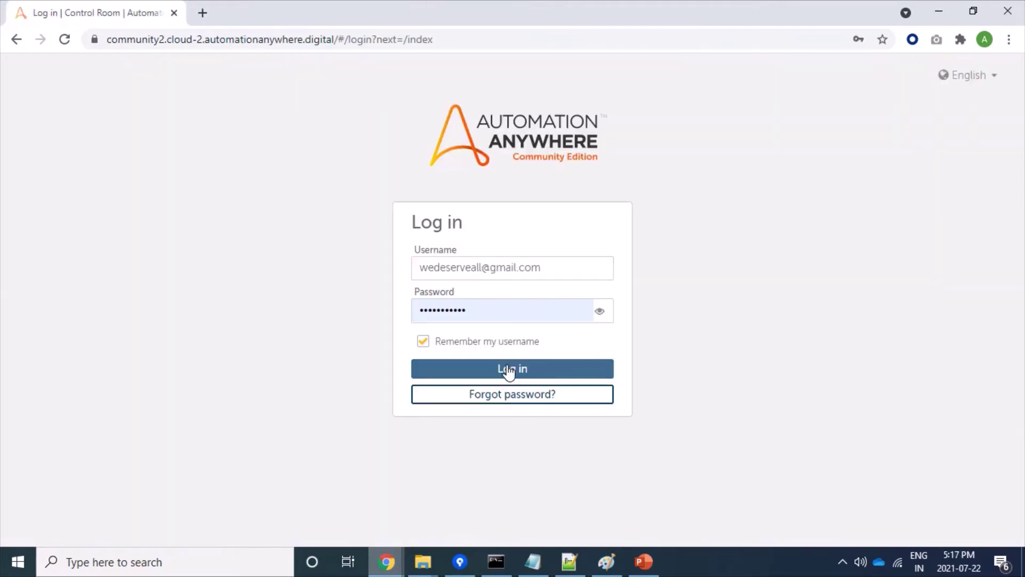
# - Log in to the Control Room and create task bot GmailAppPassword in the Emial folder
pyautogui.click(508, 370)
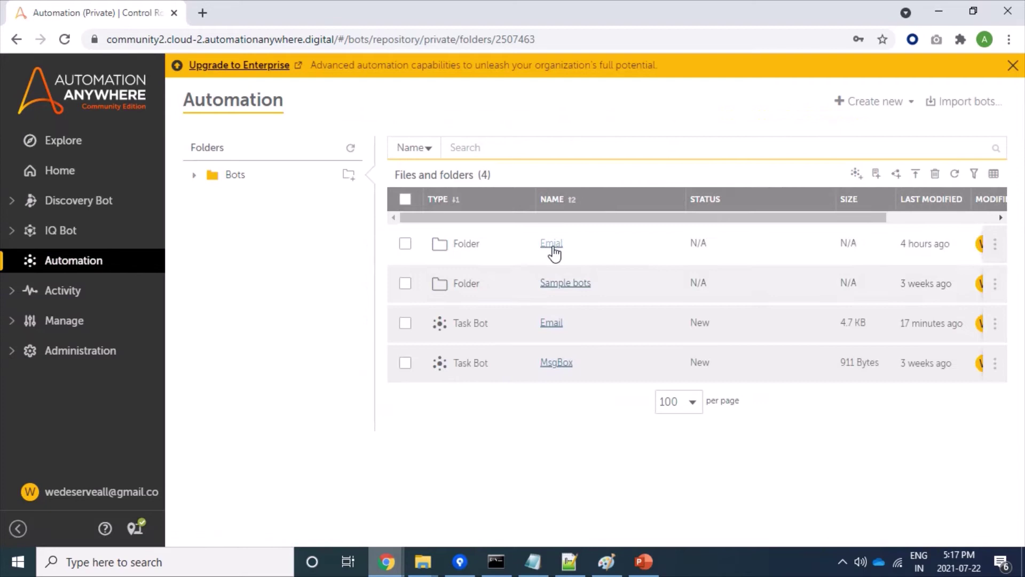
pyautogui.click(555, 249)
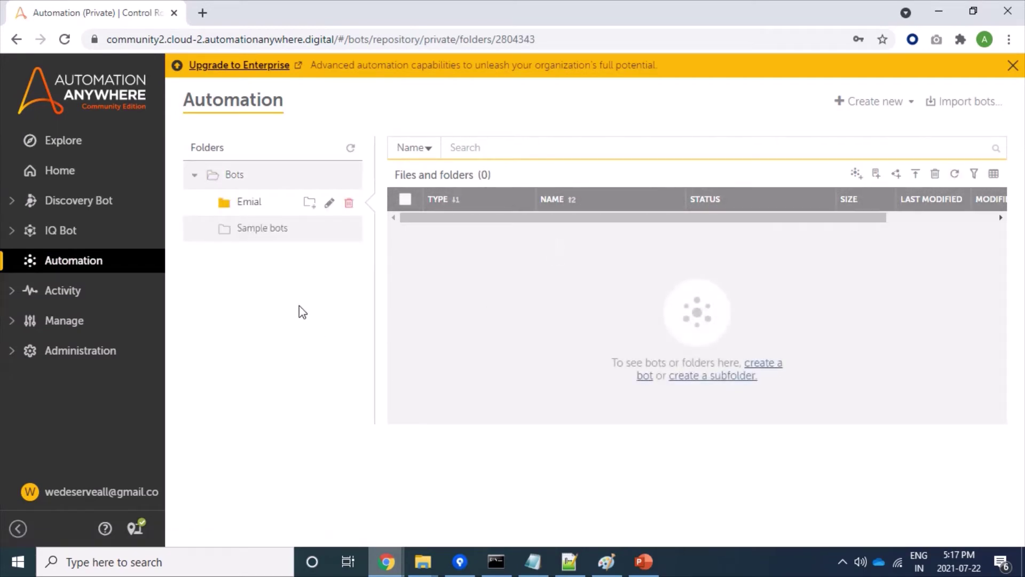
pyautogui.click(856, 176)
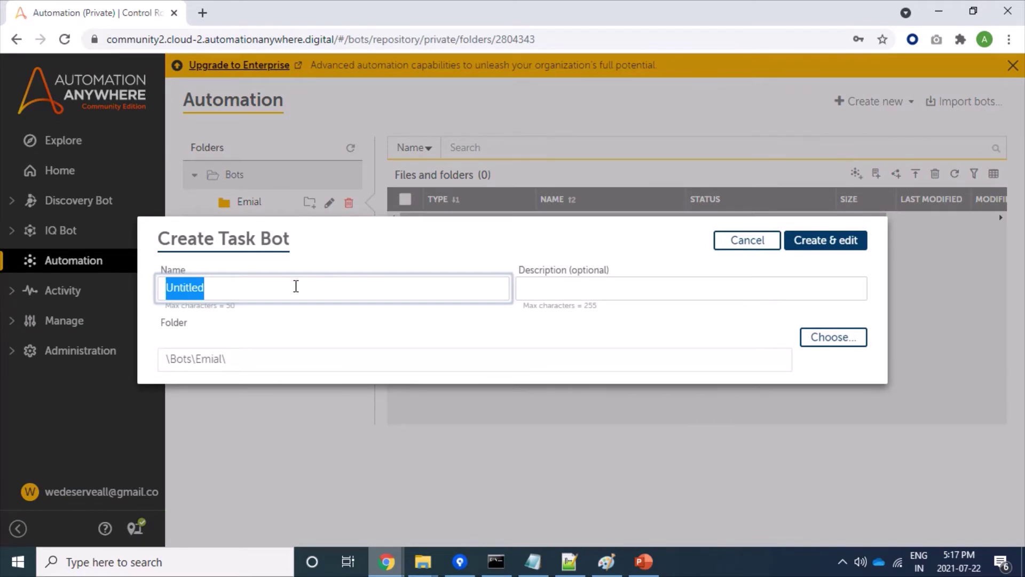
pyautogui.write('GmailApp')
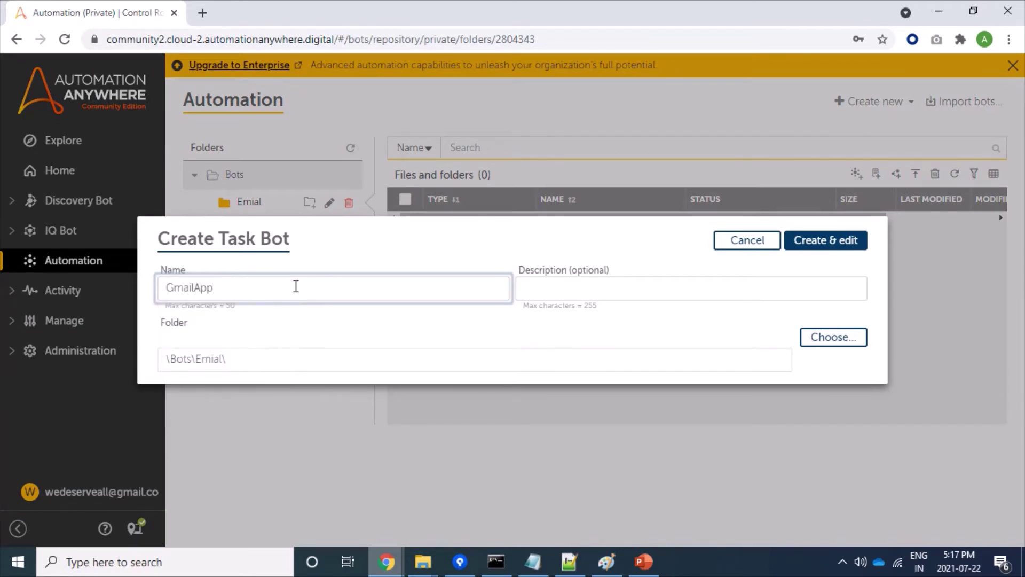
pyautogui.write('Password')
pyautogui.press('Return')
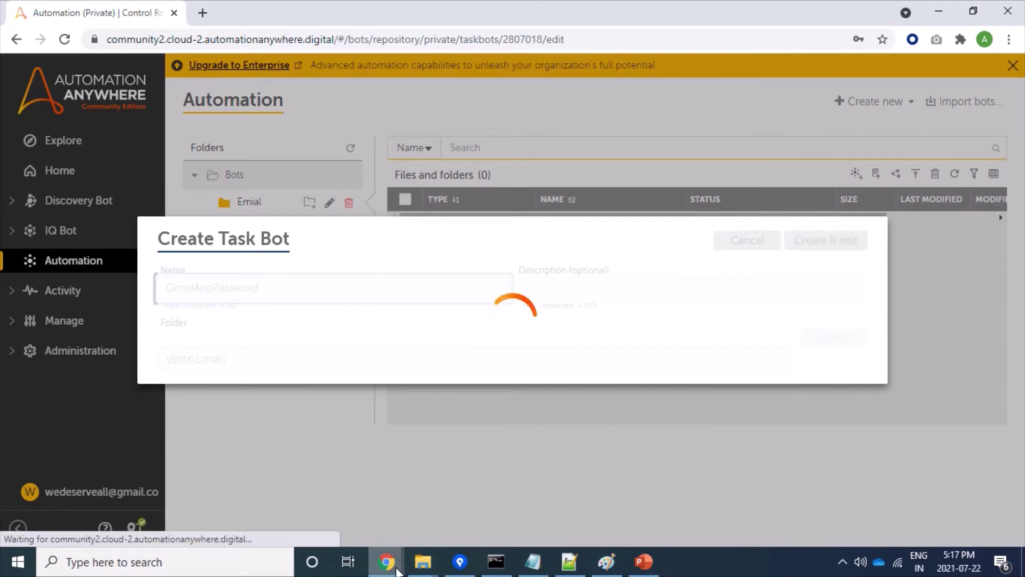
# - Check the TestFolder label in the Gmail inbox, then copy imap.gmail.com from the Gmail Help page
pyautogui.hotkey('alt', 'Tab')
pyautogui.click(84, 298)
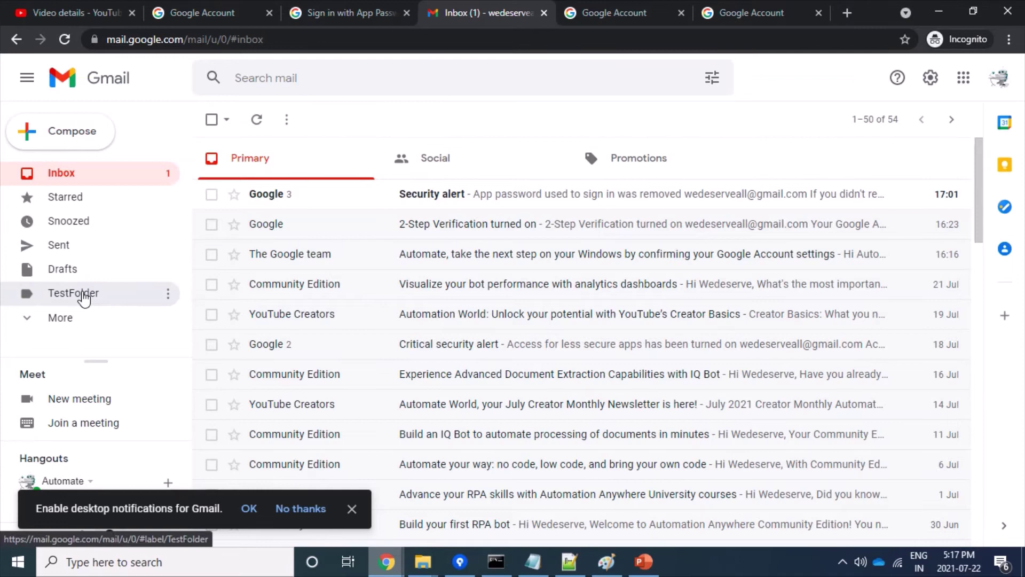
pyautogui.hotkey('alt', 'Tab')
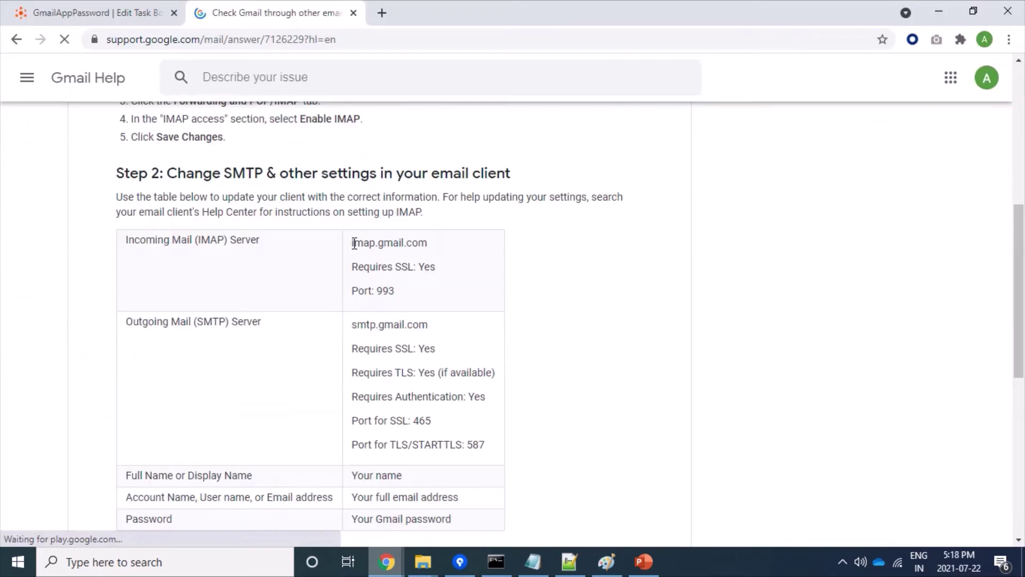
pyautogui.moveTo(351, 243); pyautogui.dragTo(430, 245)
pyautogui.hotkey('ctrl', 'c')
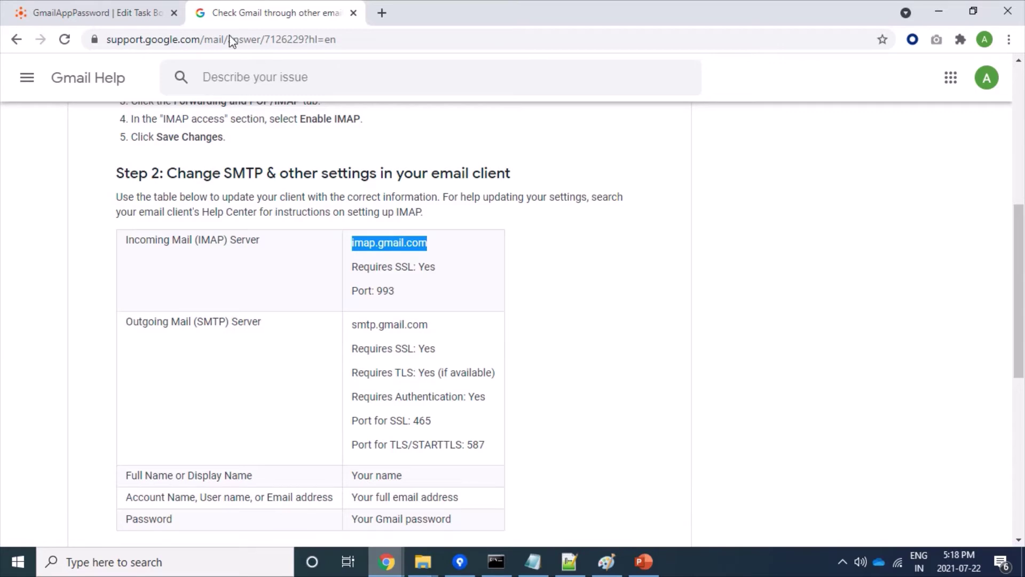
pyautogui.click(62, 10)
# - Set Email: Connect host to imap.gmail.com, port 993, with secure SSL/TLS connection enabled
pyautogui.click(832, 206)
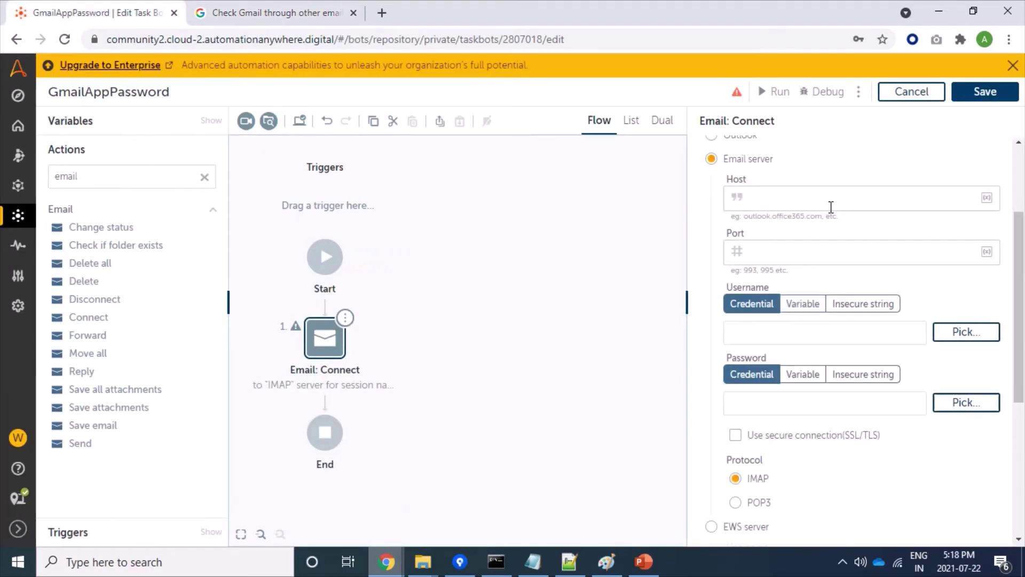
pyautogui.hotkey('ctrl', 'v')
pyautogui.click(809, 251)
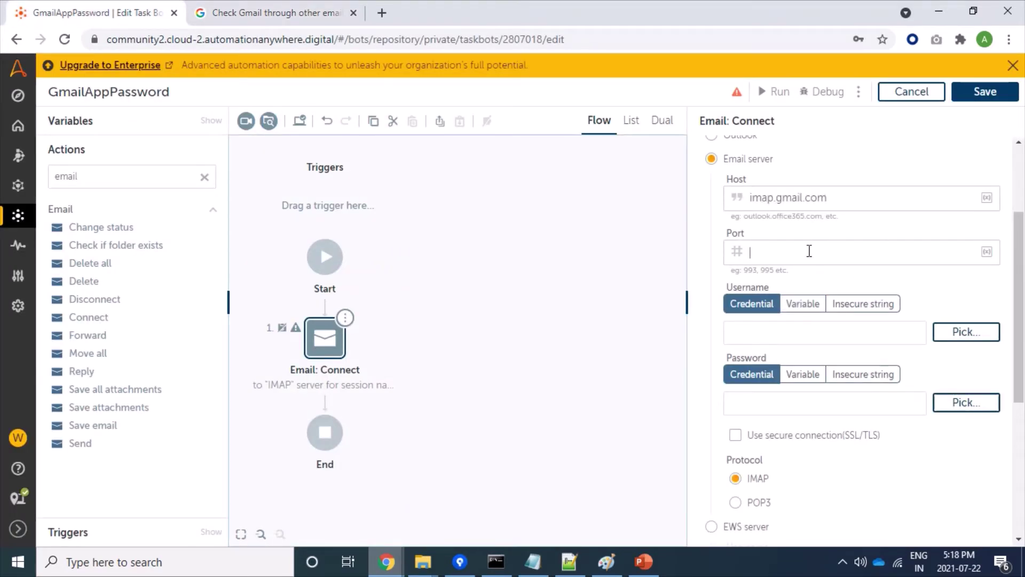
pyautogui.write('993')
pyautogui.click(244, 12)
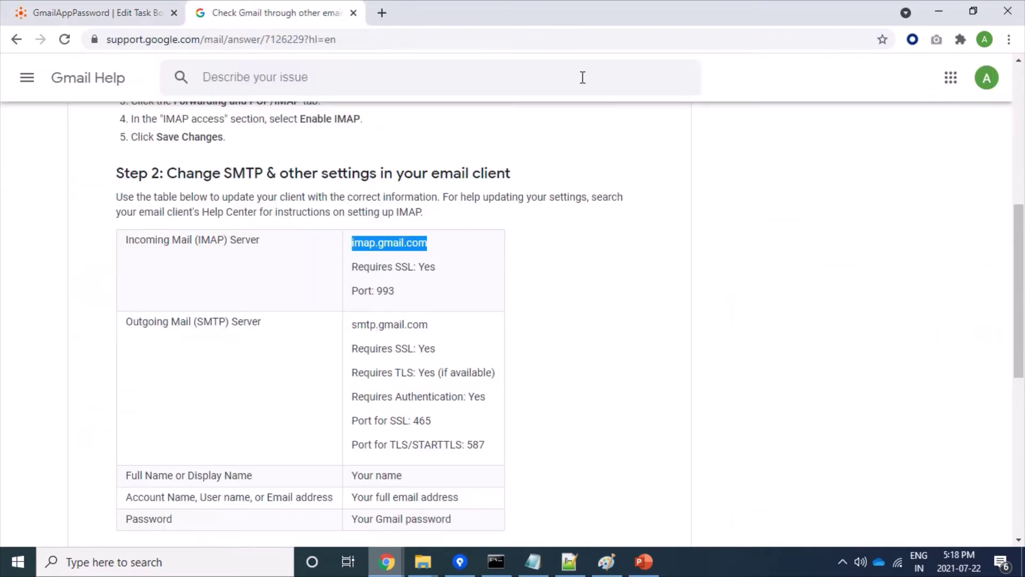
pyautogui.doubleClick(384, 290)
pyautogui.click(54, 12)
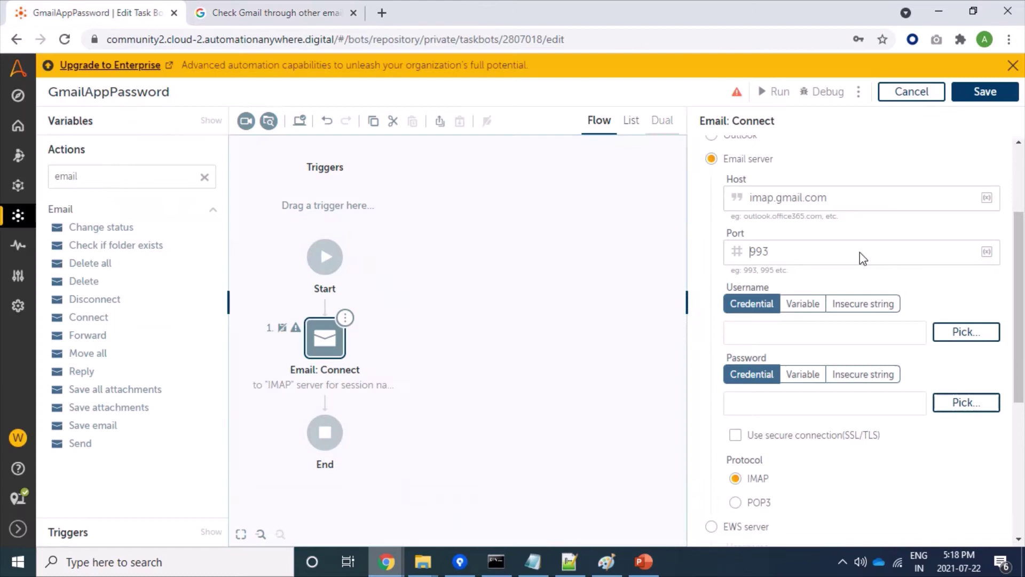
pyautogui.click(735, 434)
# - Enter the Gmail address as plain-text username and $gmailPassord$ as the plain-text password
pyautogui.click(864, 303)
pyautogui.click(850, 336)
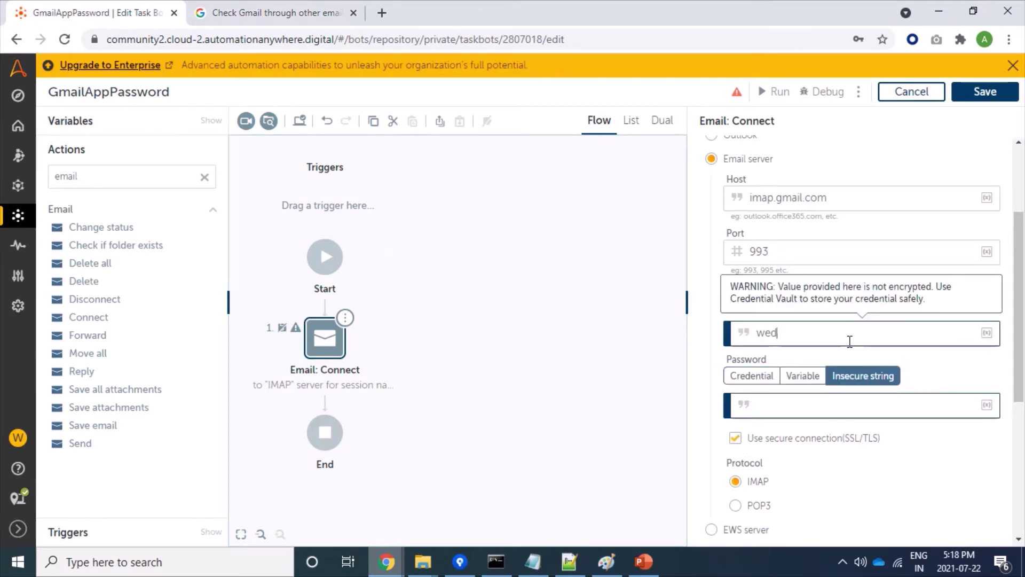
pyautogui.scroll(-5, 663, 422)
pyautogui.scroll(-2, 893, 454)
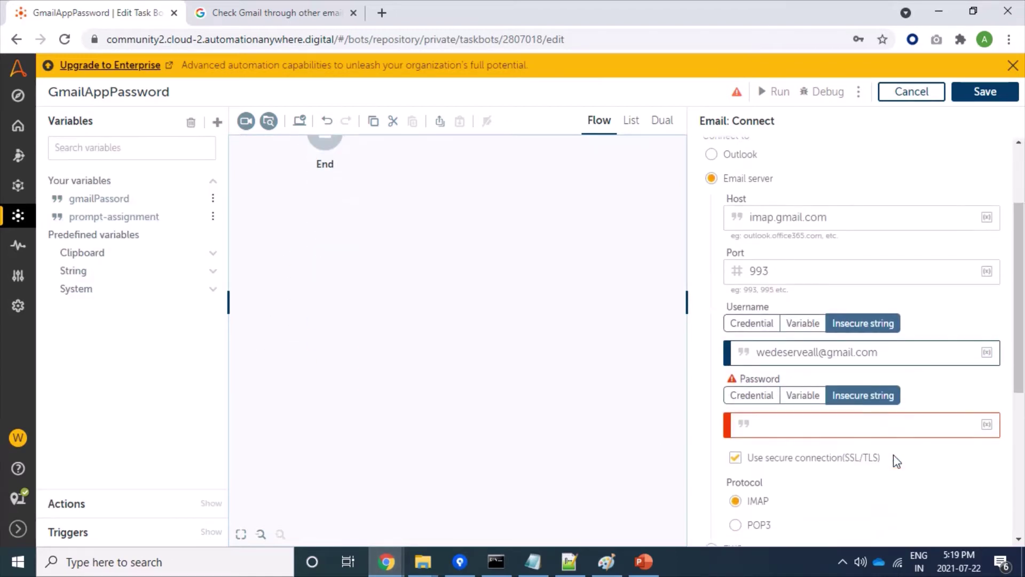
pyautogui.click(808, 430)
pyautogui.hotkey('ctrl', 'v')
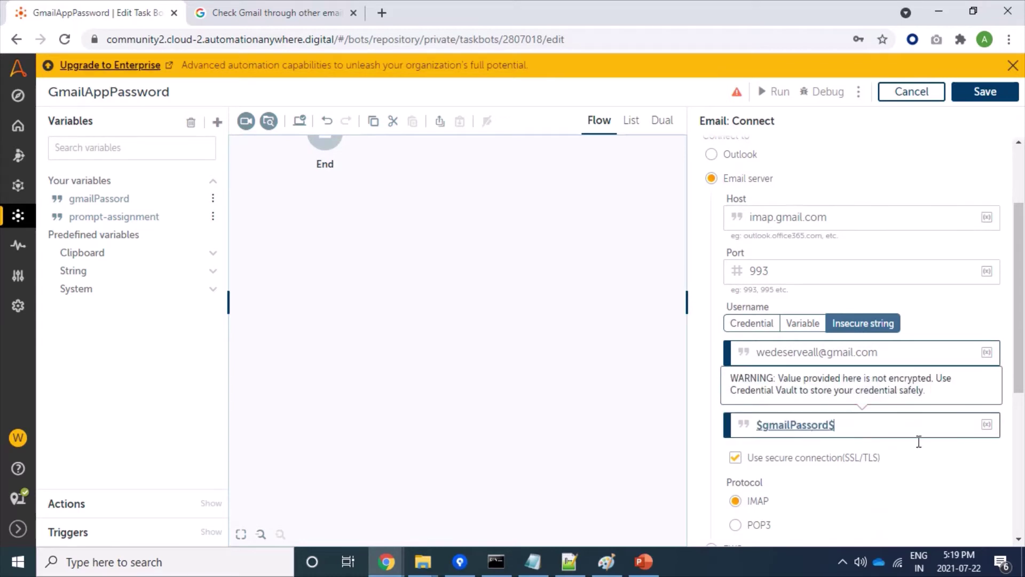
pyautogui.scroll(-3, 817, 441)
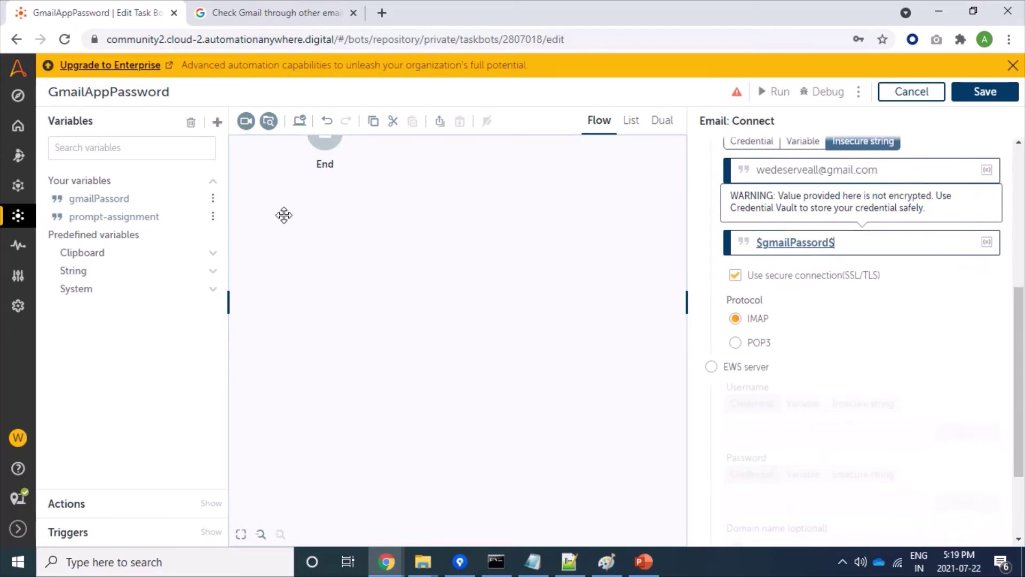
# - Add a Loop action that iterates over each email in EmailSession
pyautogui.click(151, 503)
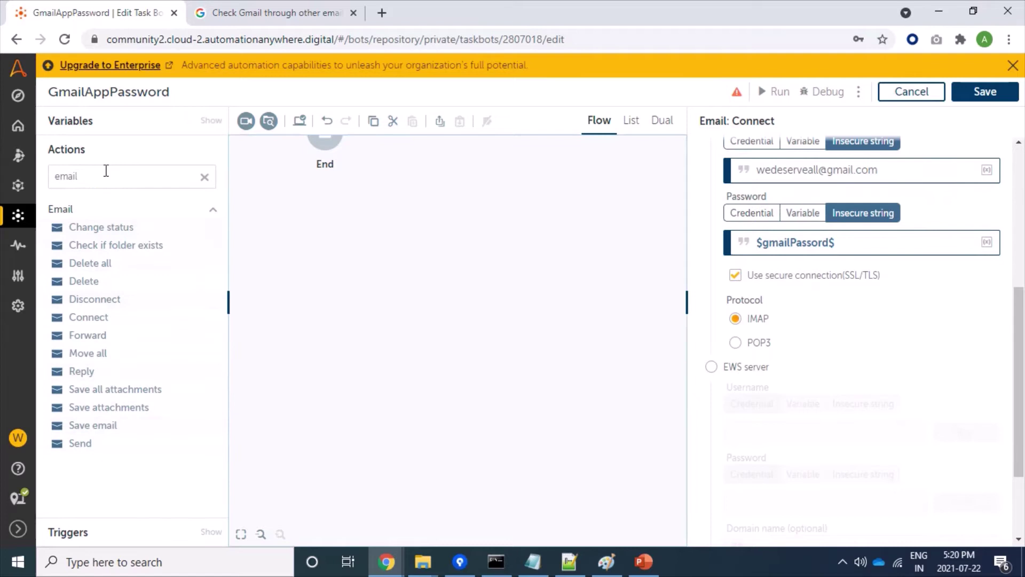
pyautogui.doubleClick(106, 171)
pyautogui.press('BackSpace')
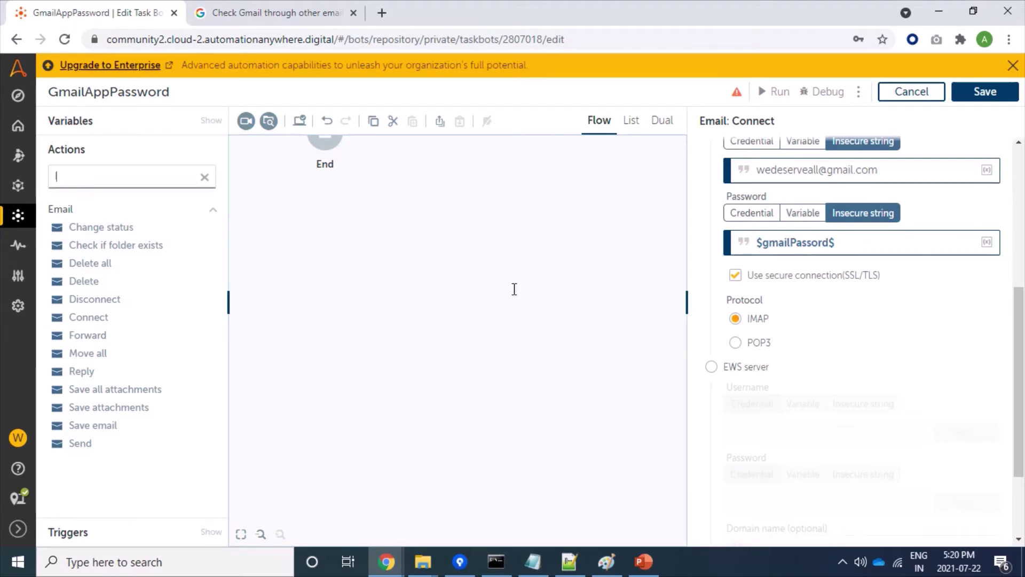
pyautogui.write('loop')
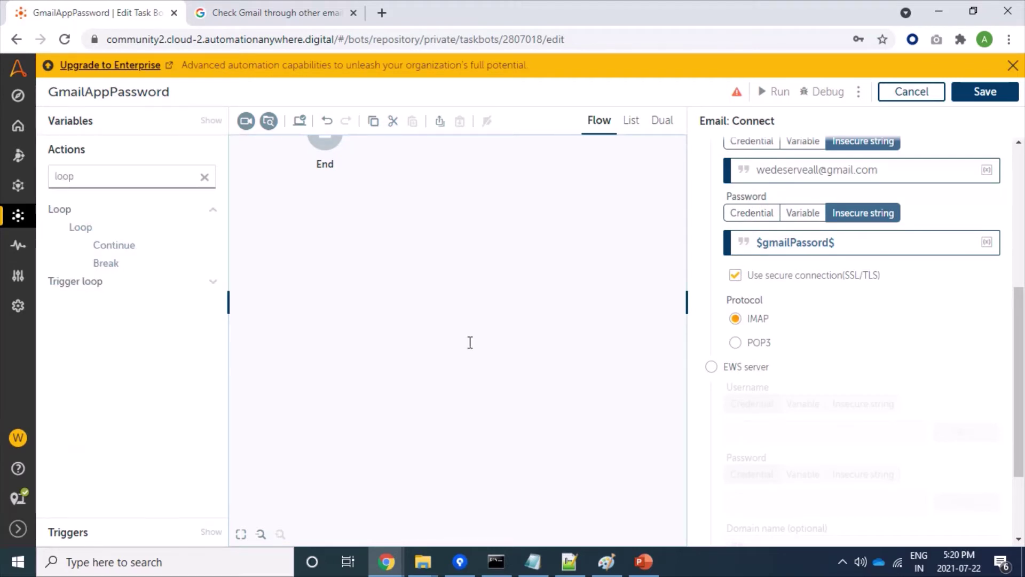
pyautogui.doubleClick(93, 230)
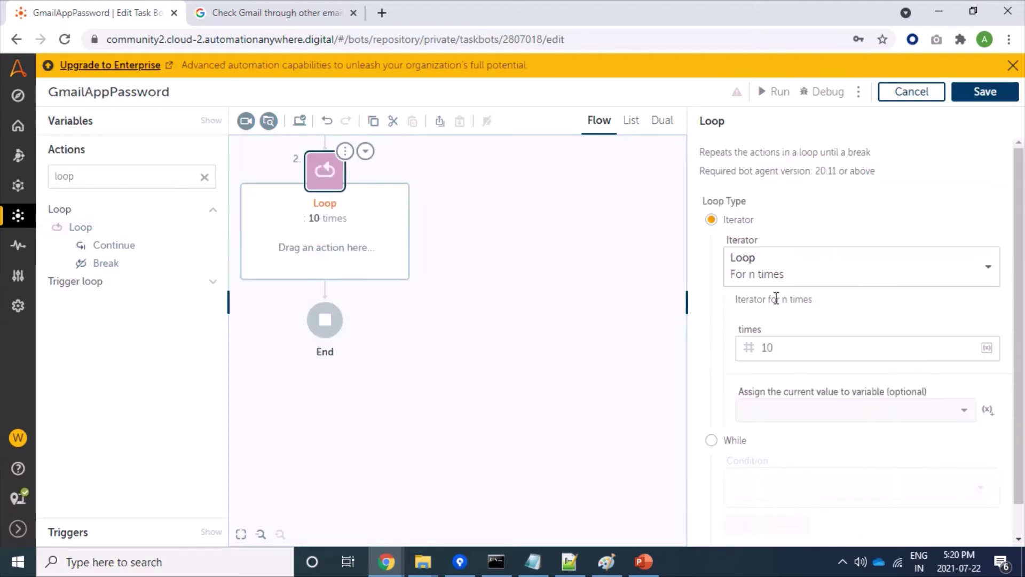
pyautogui.click(791, 286)
pyautogui.write('mail')
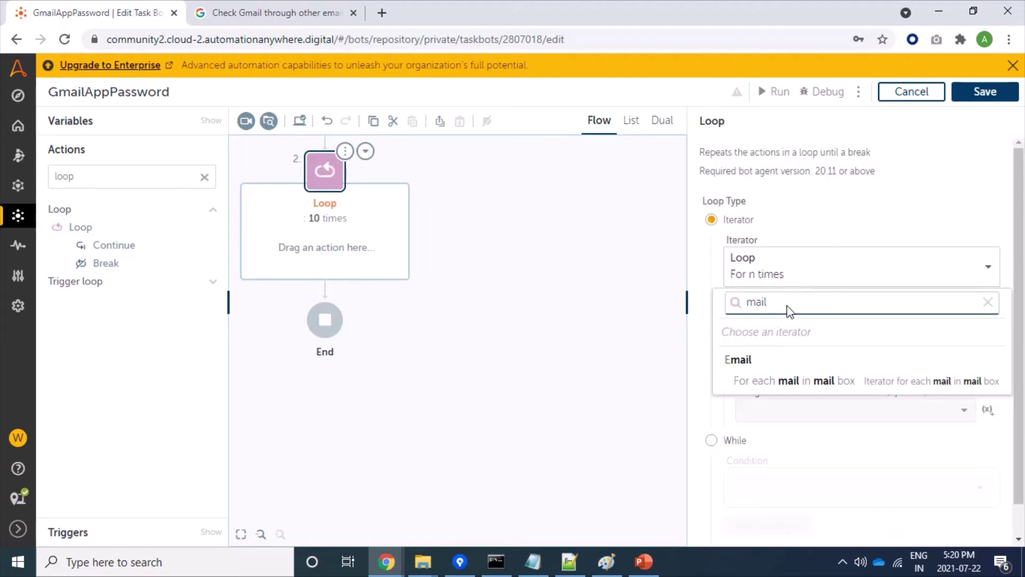
pyautogui.click(806, 381)
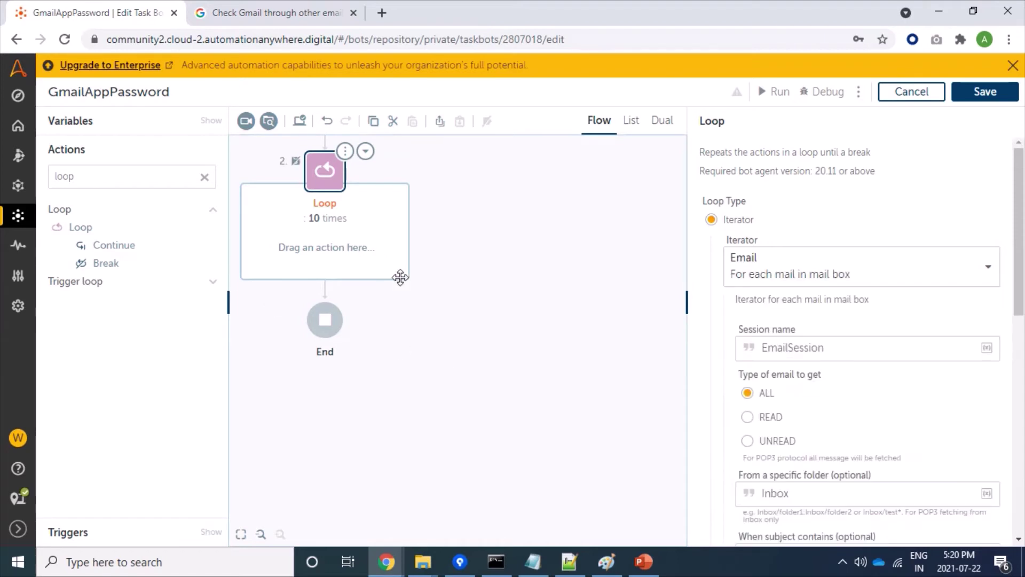
pyautogui.scroll(4, 400, 277)
pyautogui.scroll(1, 400, 277)
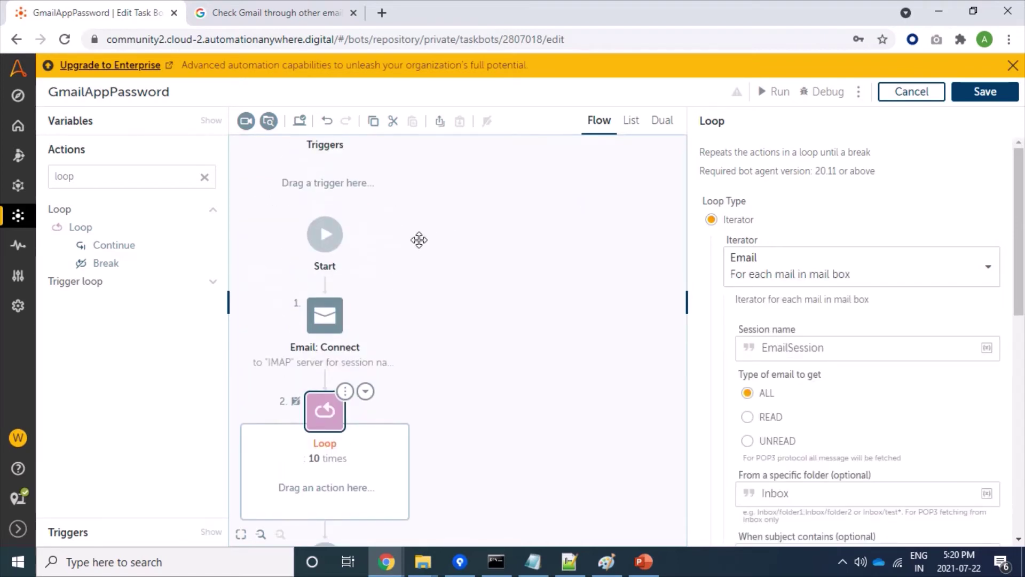
# - In List view, place a Message box inside the loop showing $EmailDetails{emailSubject}$
pyautogui.click(630, 120)
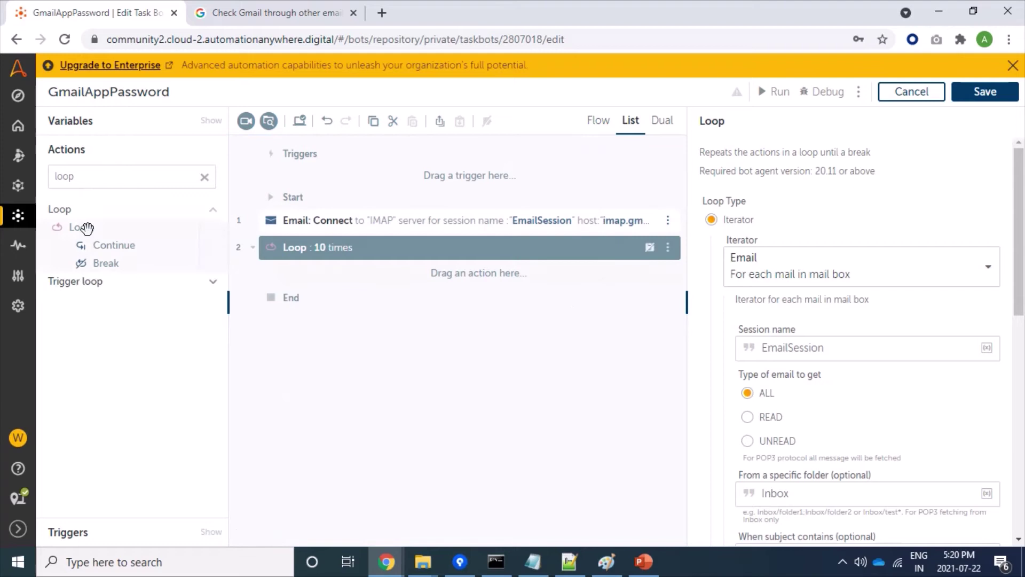
pyautogui.doubleClick(88, 176)
pyautogui.write('messa')
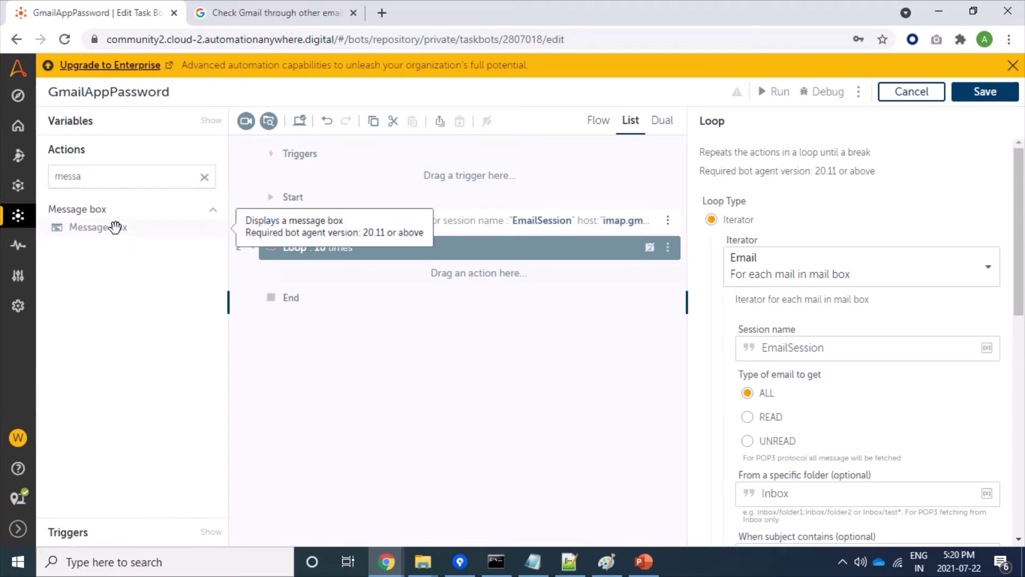
pyautogui.click(373, 337)
pyautogui.moveTo(80, 228); pyautogui.dragTo(399, 284)
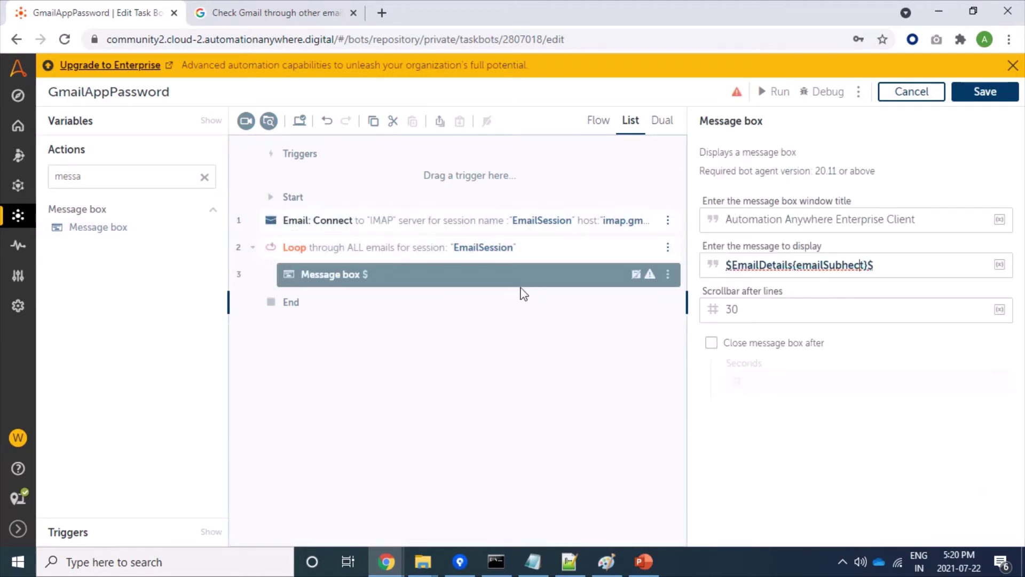
pyautogui.press('BackSpace')
pyautogui.write('j')
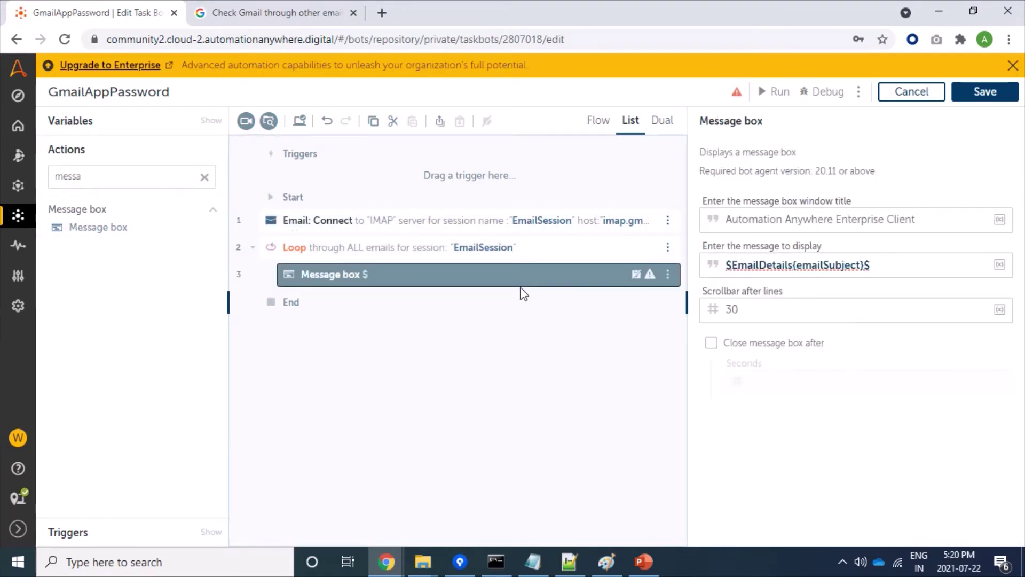
# - Save the bot and add an Email: Disconnect step for EmailSession below the loop as line 4
pyautogui.click(982, 94)
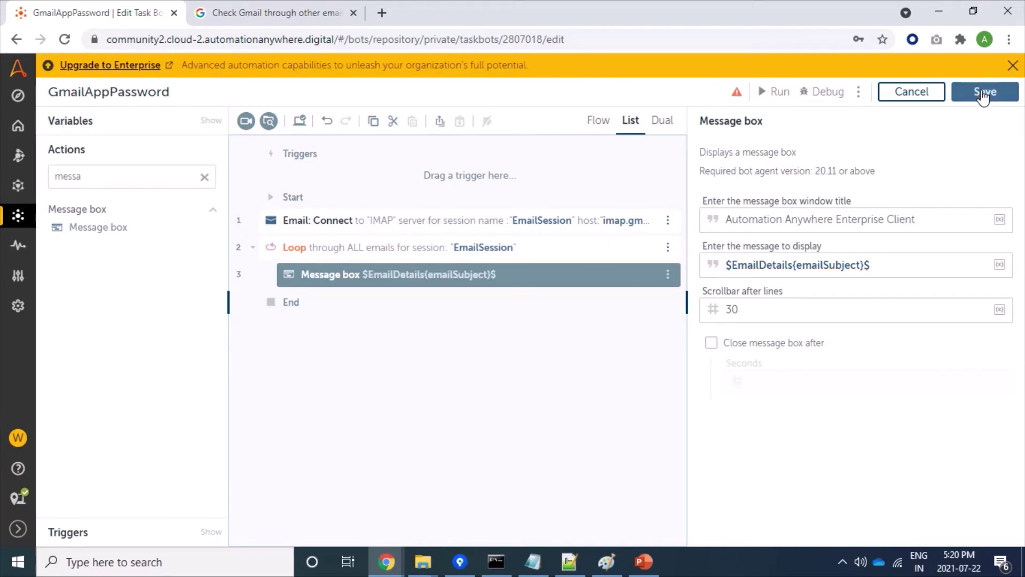
pyautogui.click(402, 222)
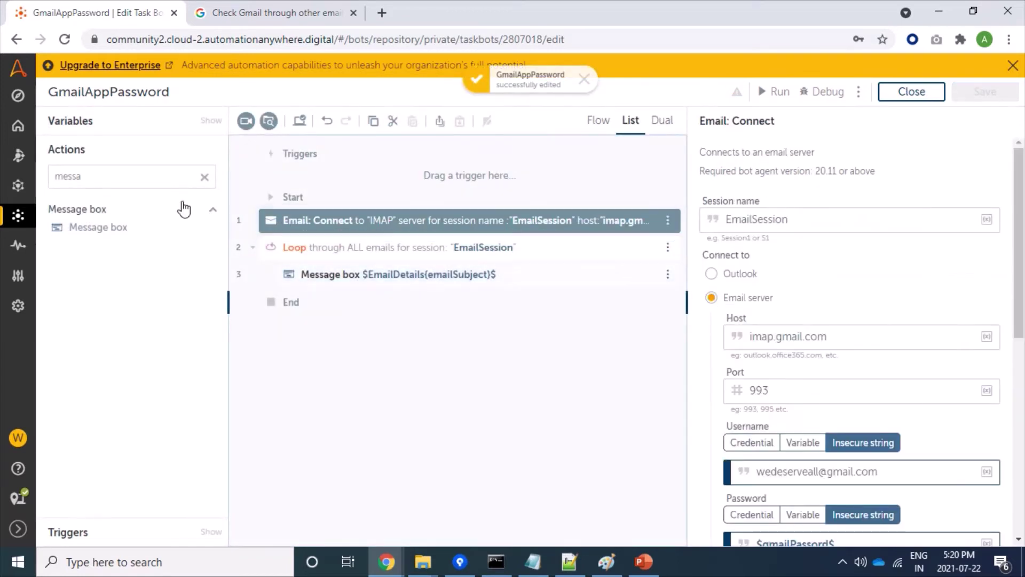
pyautogui.doubleClick(126, 179)
pyautogui.write('email')
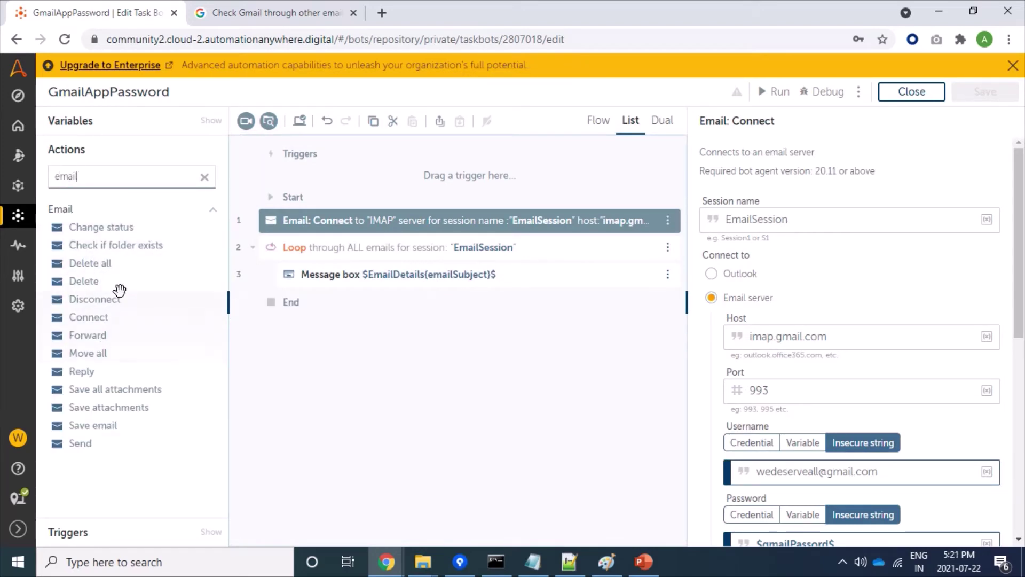
pyautogui.moveTo(117, 303); pyautogui.dragTo(350, 223)
pyautogui.click(404, 235)
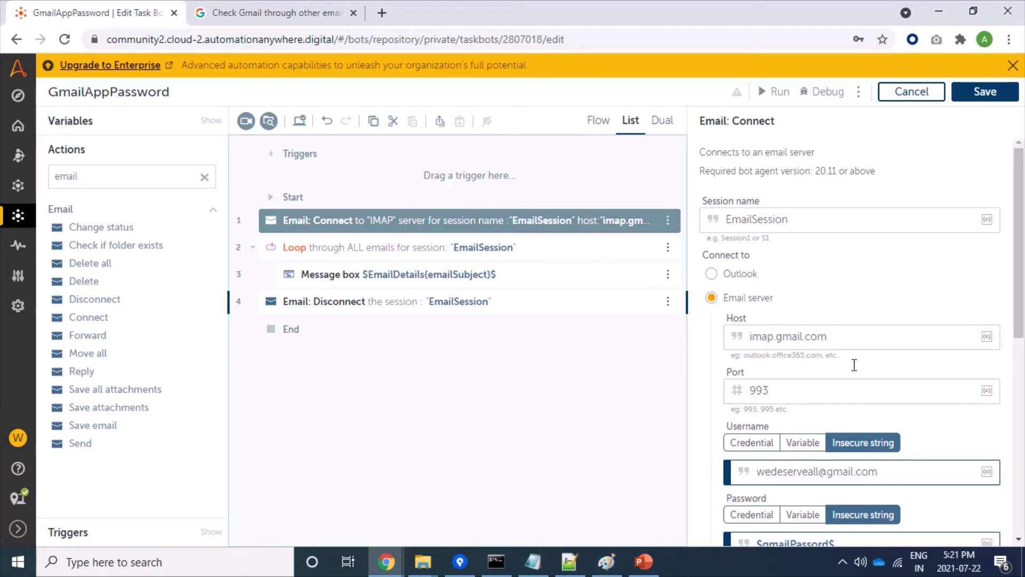
# - Review the Email: Connect properties and the Loop step, then save the four-step bot
pyautogui.scroll(-2, 855, 363)
pyautogui.scroll(-1, 854, 366)
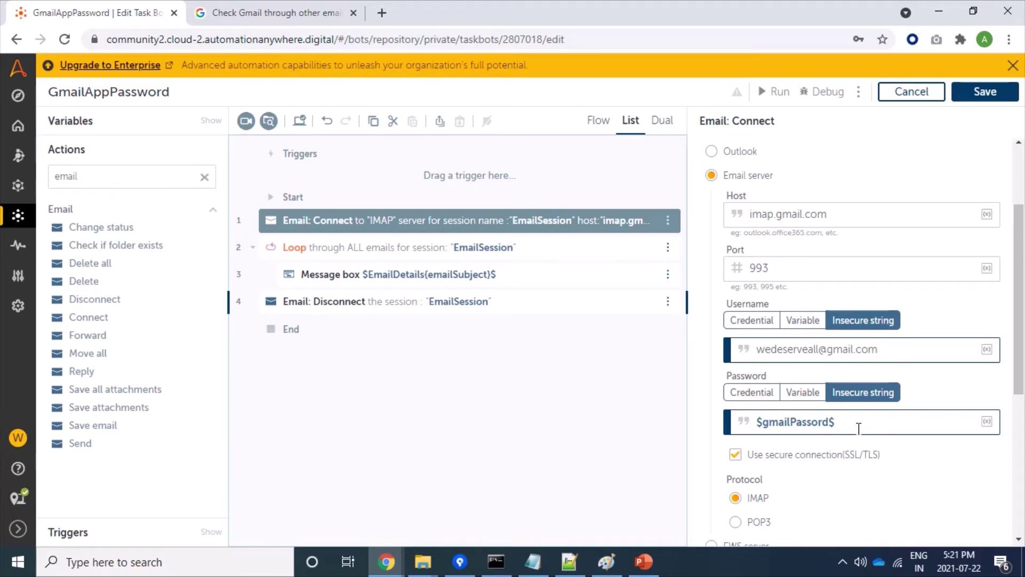
pyautogui.click(418, 247)
pyautogui.click(983, 95)
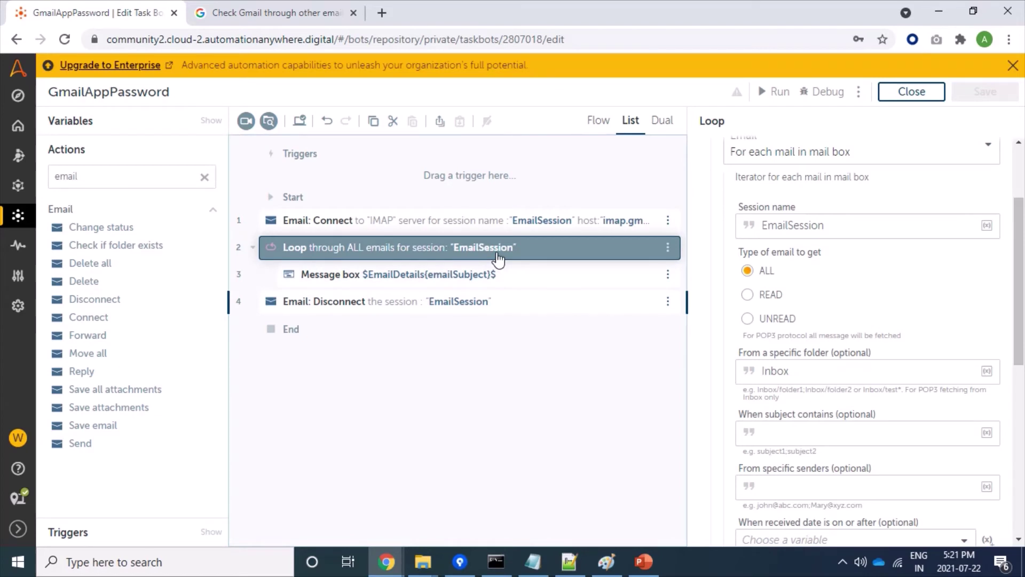
# - Run the bot, note the 'Invalid credentials are provided' error at line 1, and close it
pyautogui.click(768, 96)
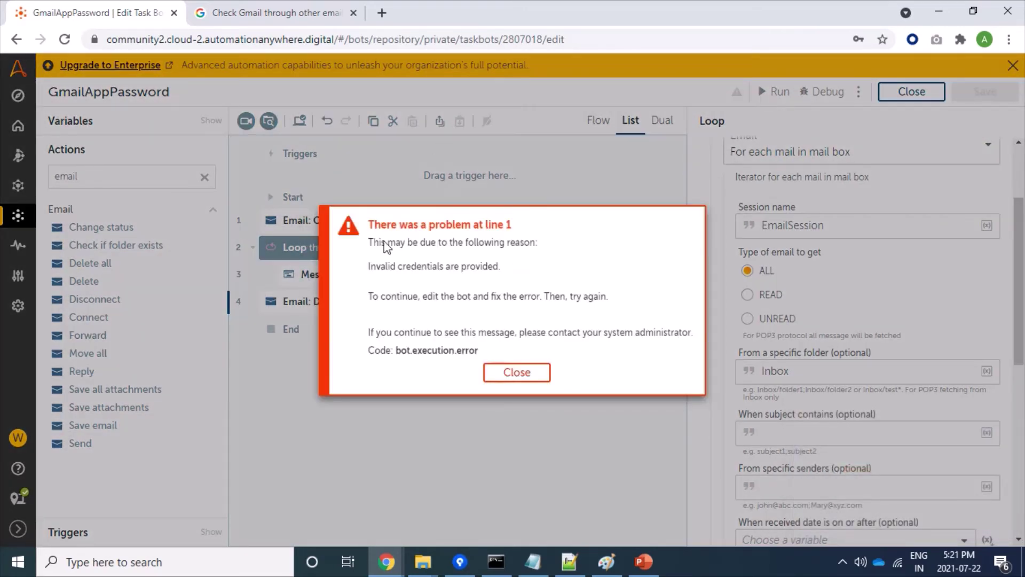
pyautogui.moveTo(369, 267); pyautogui.dragTo(498, 267)
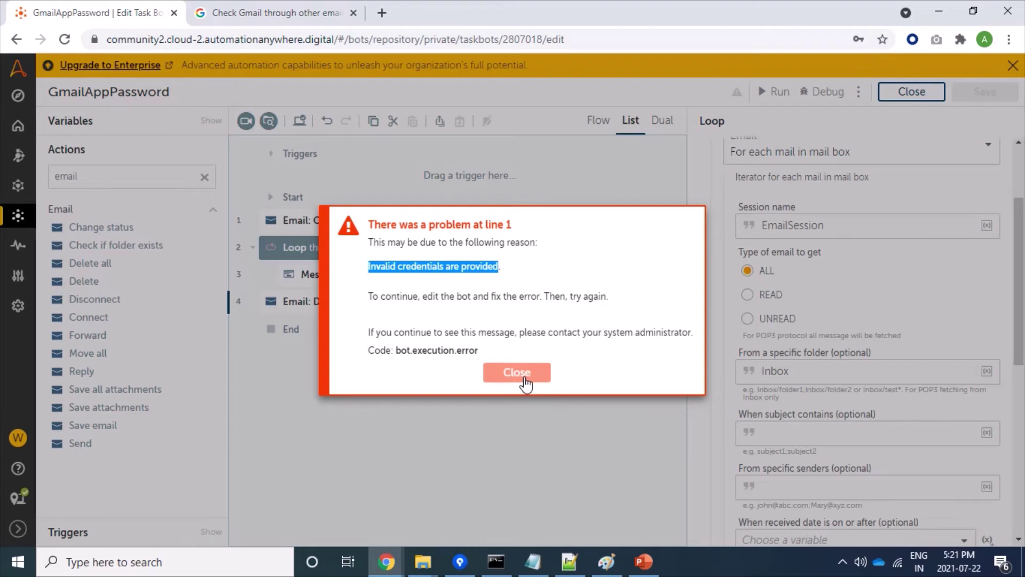
pyautogui.click(525, 379)
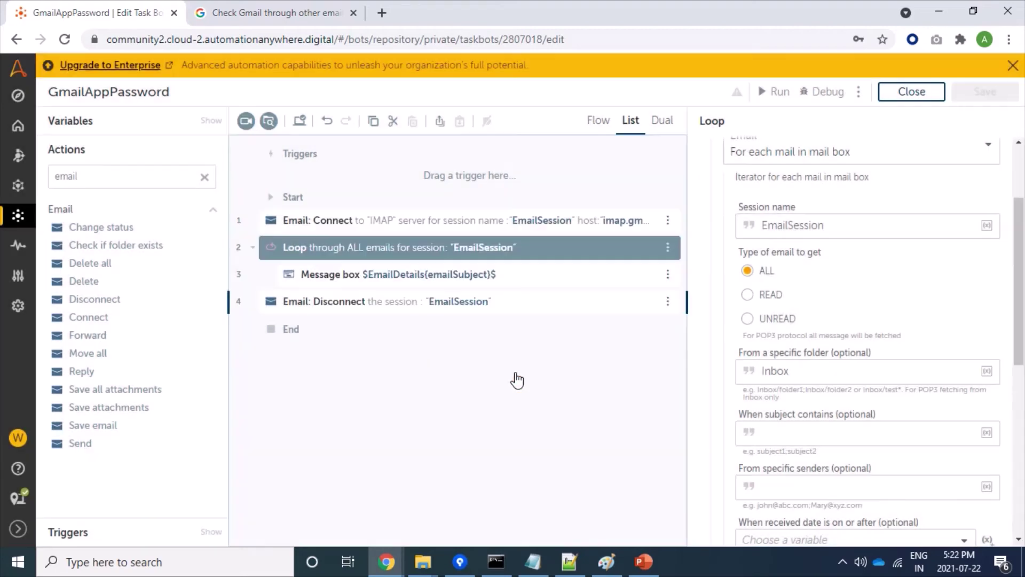
# - Close the Gmail Help page, return to the Gmail inbox, and open Manage your Google Account
pyautogui.click(283, 4)
pyautogui.click(353, 13)
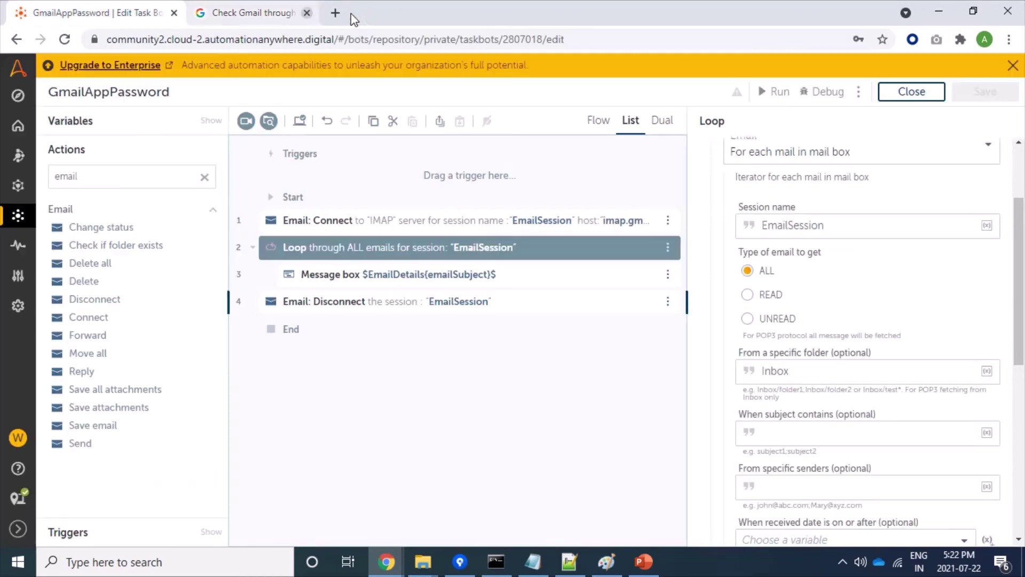
pyautogui.moveTo(387, 561)
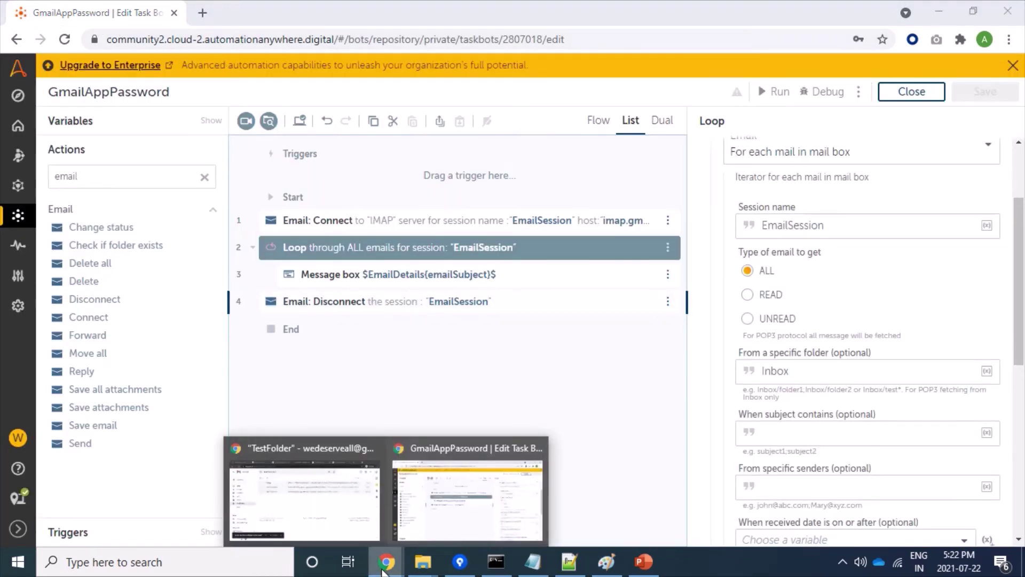
pyautogui.click(285, 491)
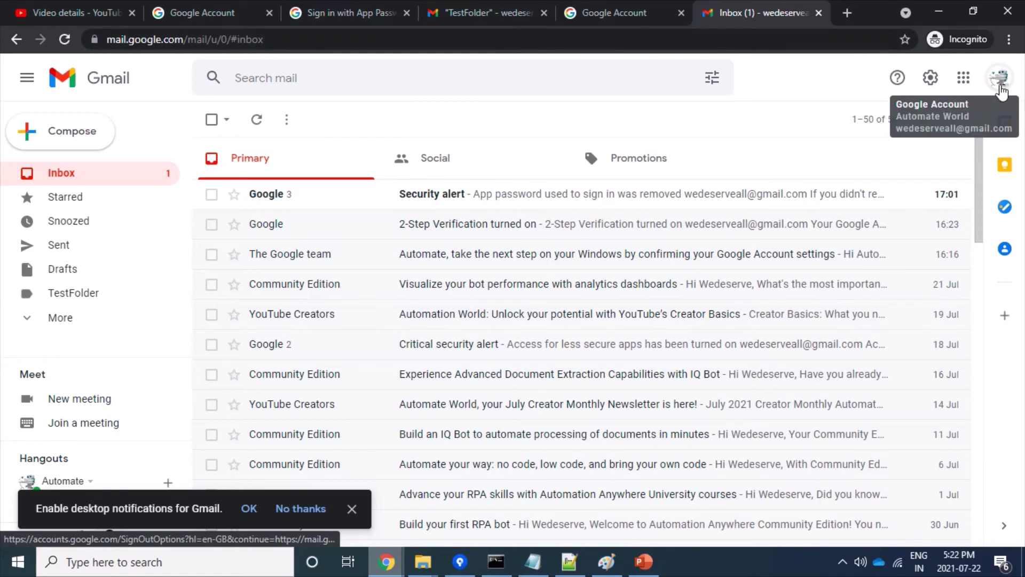
pyautogui.click(1001, 80)
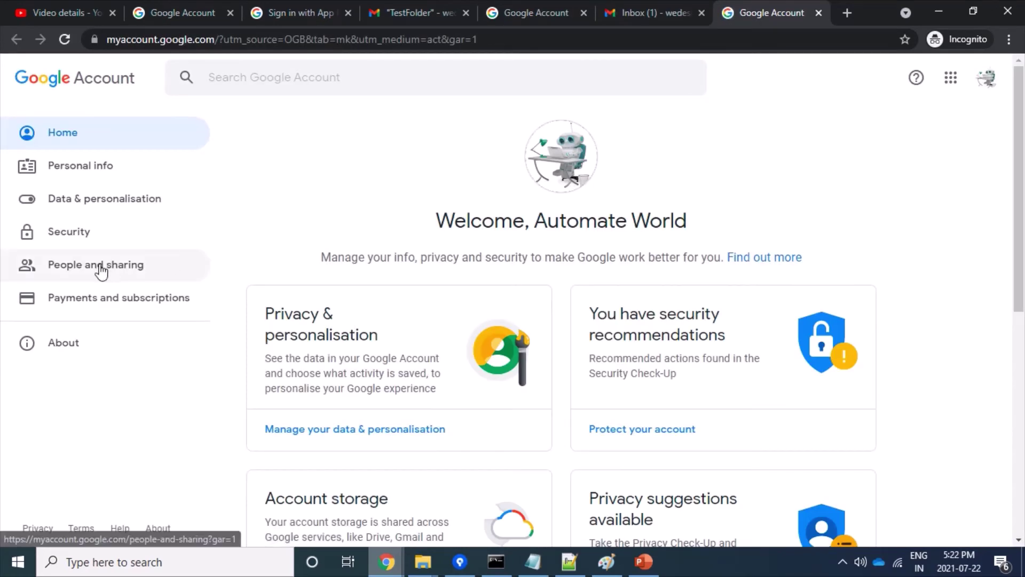
# - Go to Security, scroll to Signing in to Google, and choose App passwords
pyautogui.click(70, 234)
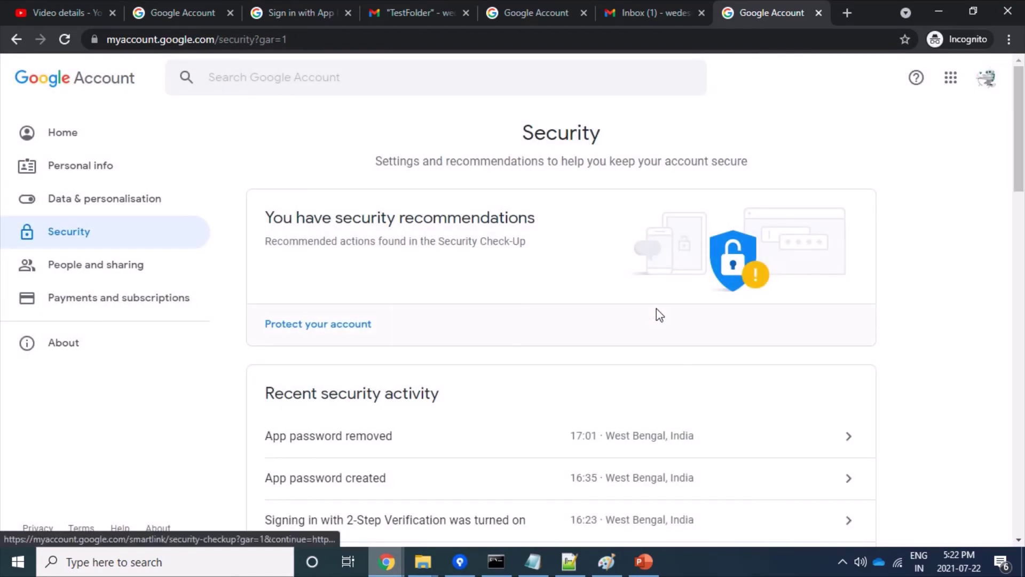
pyautogui.scroll(-2, 656, 309)
pyautogui.scroll(-3, 656, 309)
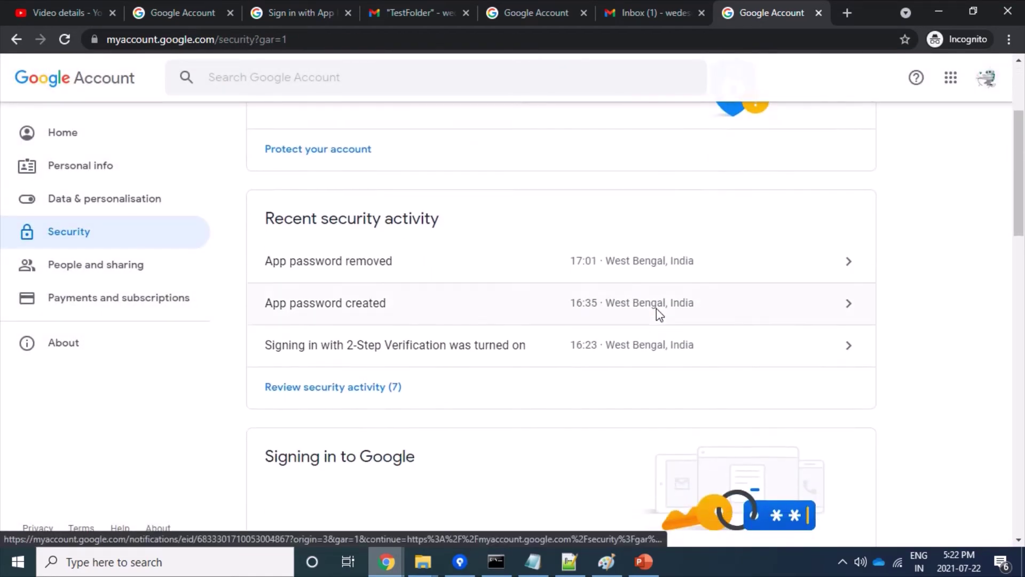
pyautogui.scroll(-6, 658, 314)
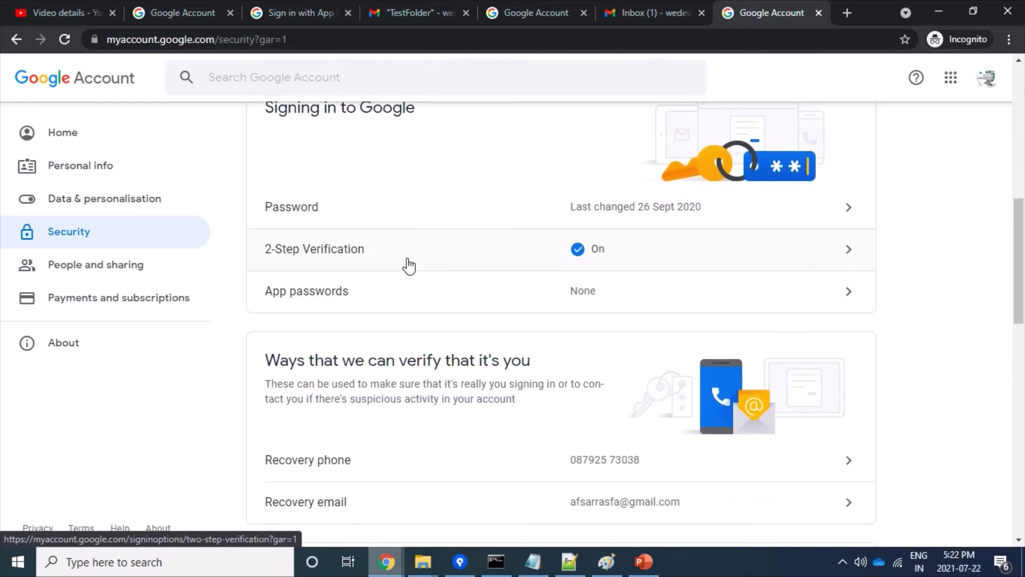
pyautogui.scroll(-1, 591, 332)
pyautogui.scroll(2, 747, 339)
pyautogui.click(842, 345)
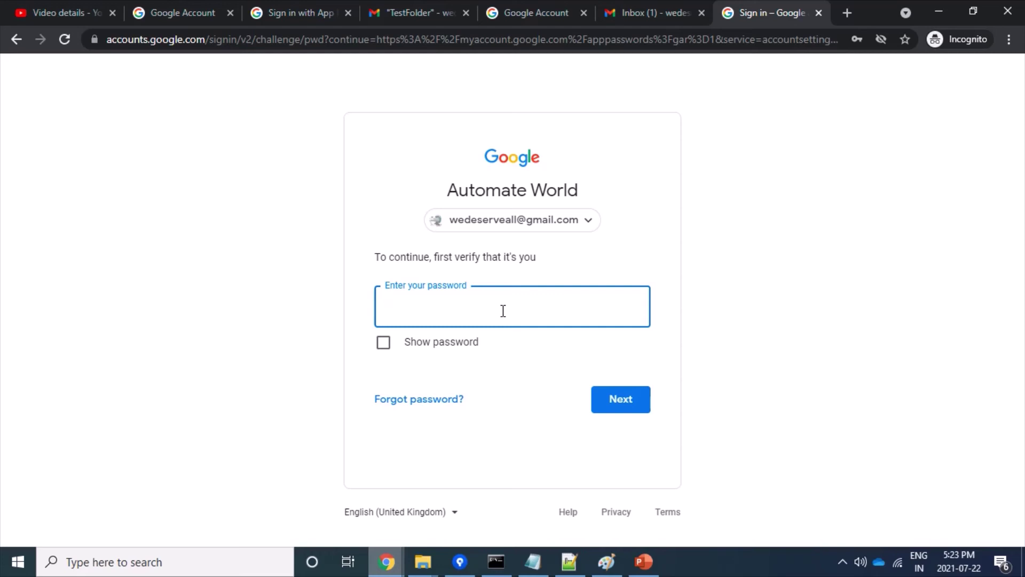
# - Verify the Google identity with the account password and the texted SMS verification code
pyautogui.write('•••')
pyautogui.press('Return')
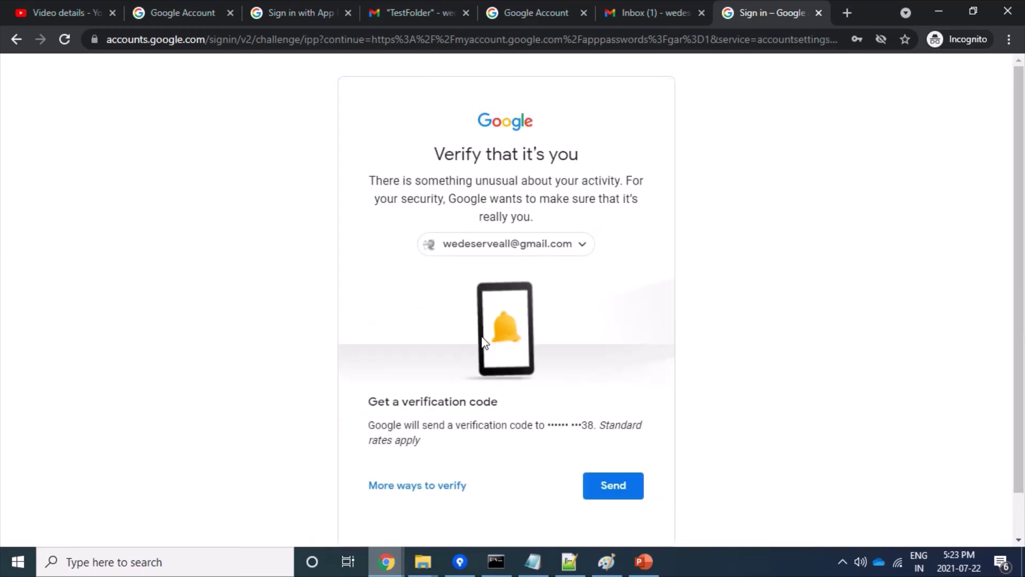
pyautogui.click(618, 490)
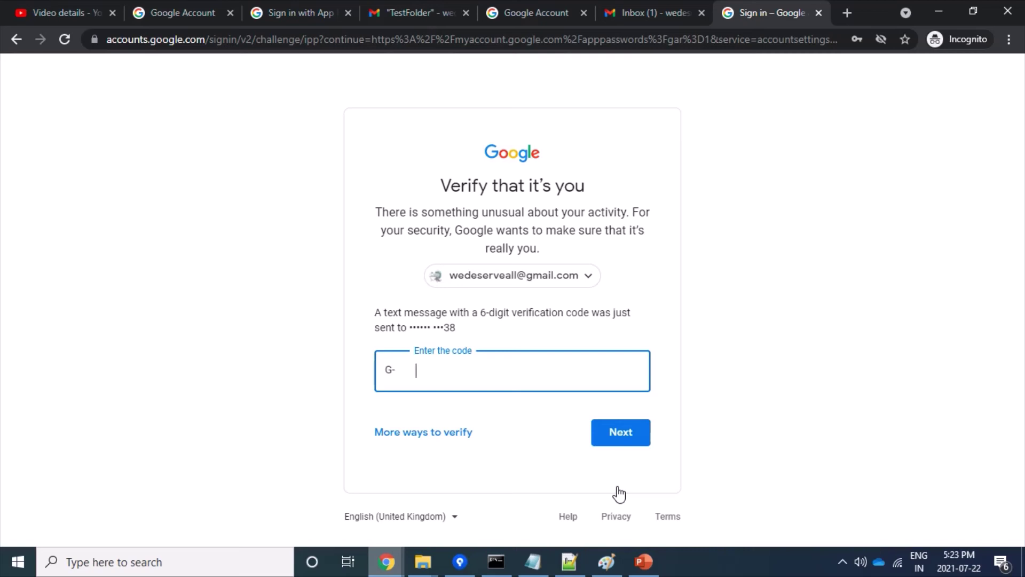
pyautogui.press('Return')
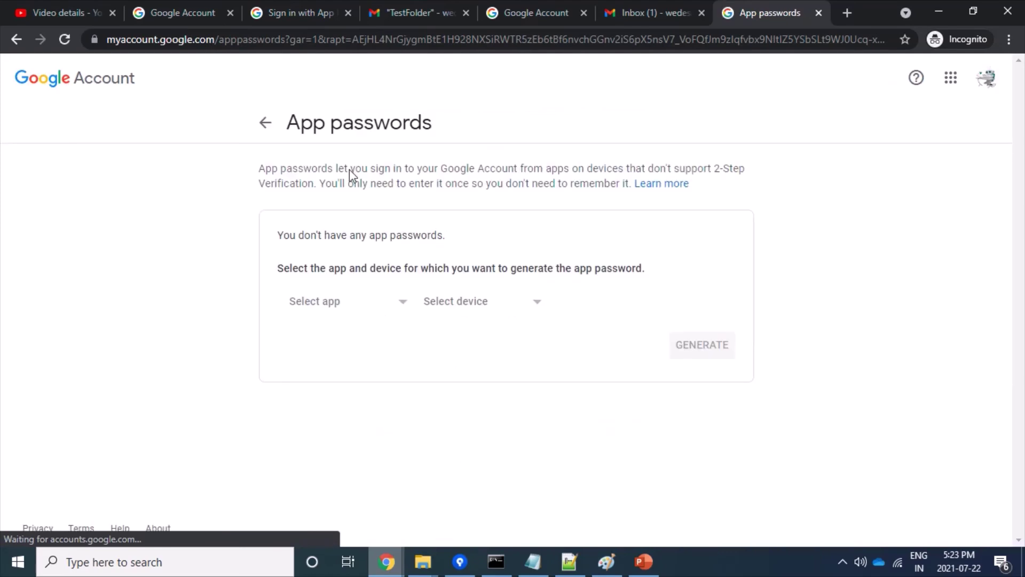
# - Generate an app password for Mail on a Windows Computer and select the 16-character code
pyautogui.click(377, 307)
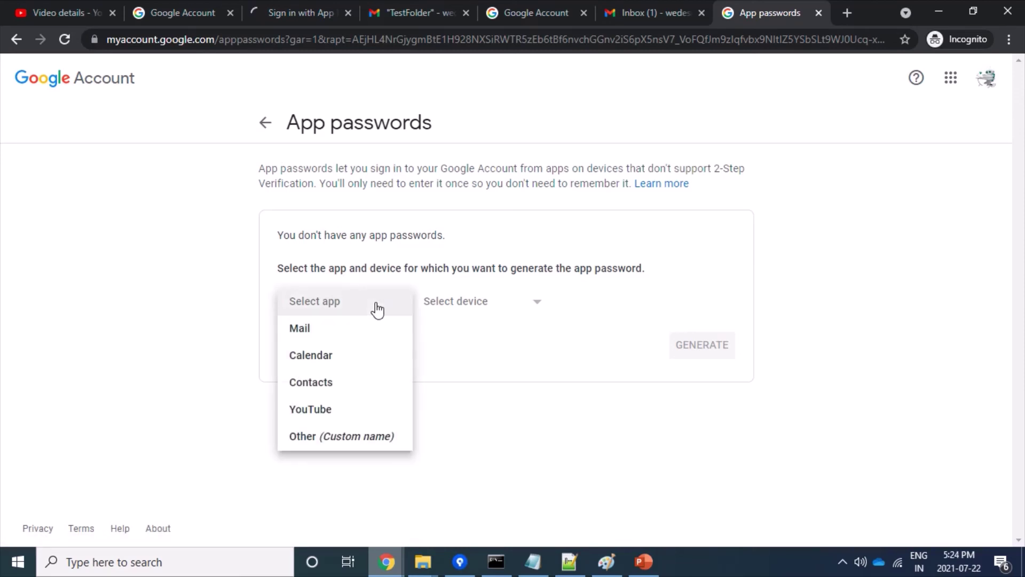
pyautogui.click(327, 334)
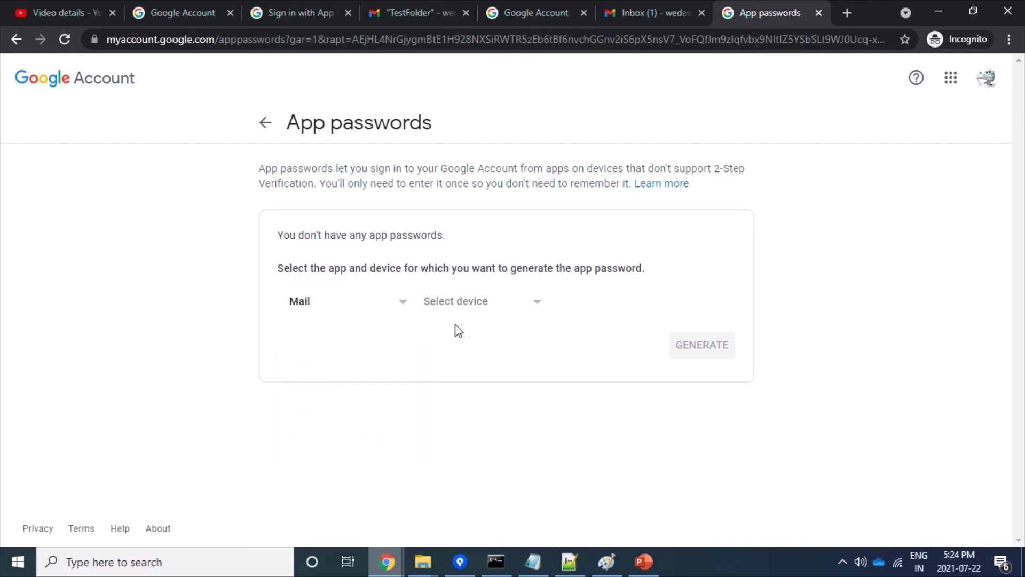
pyautogui.click(518, 312)
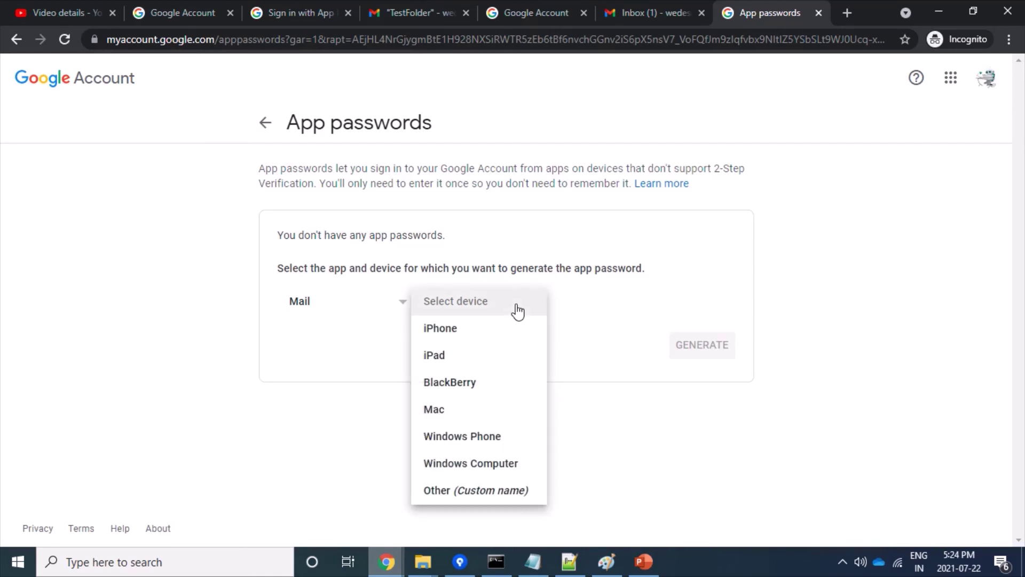
pyautogui.click(496, 470)
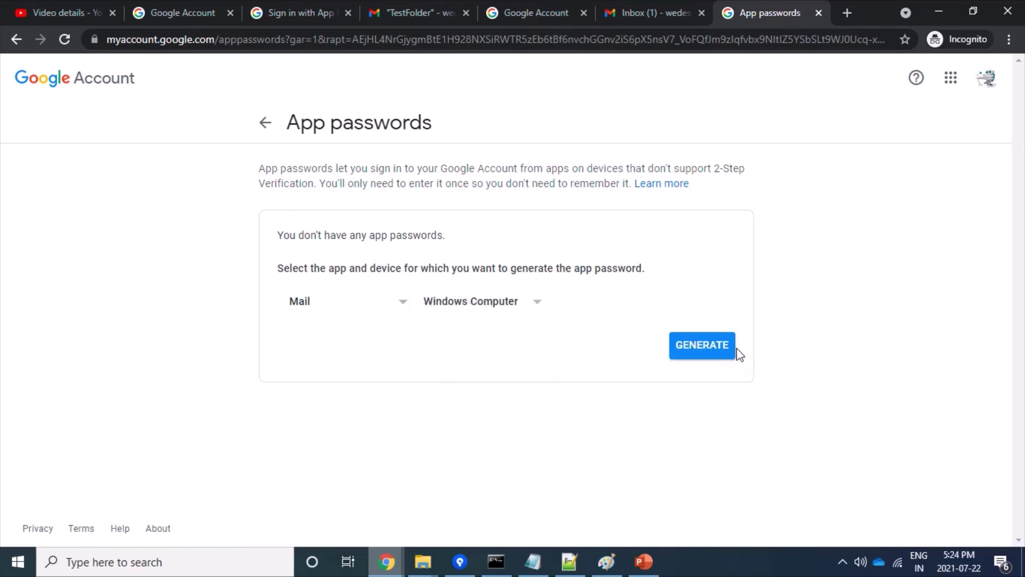
pyautogui.click(702, 346)
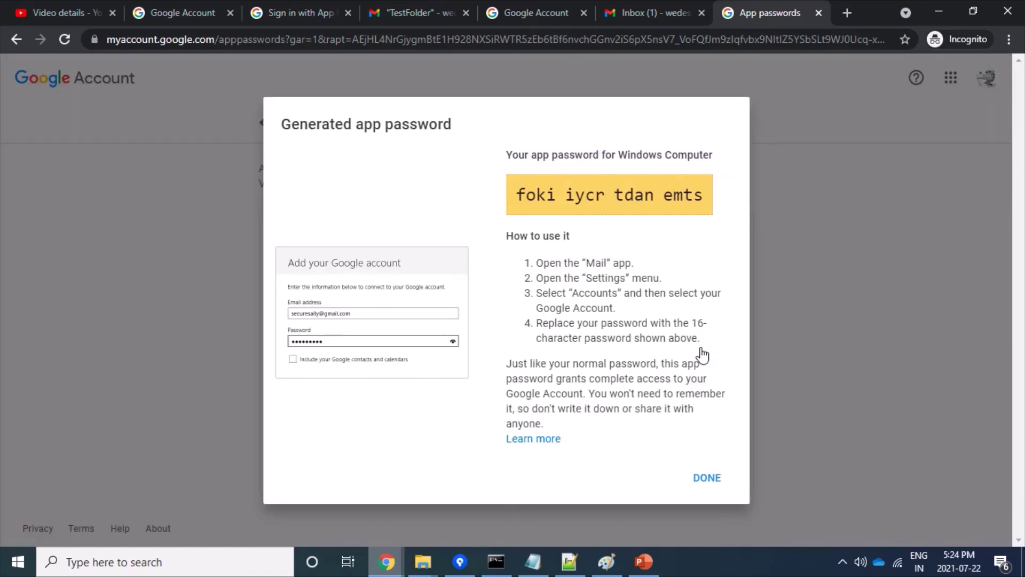
pyautogui.moveTo(704, 201); pyautogui.dragTo(502, 194)
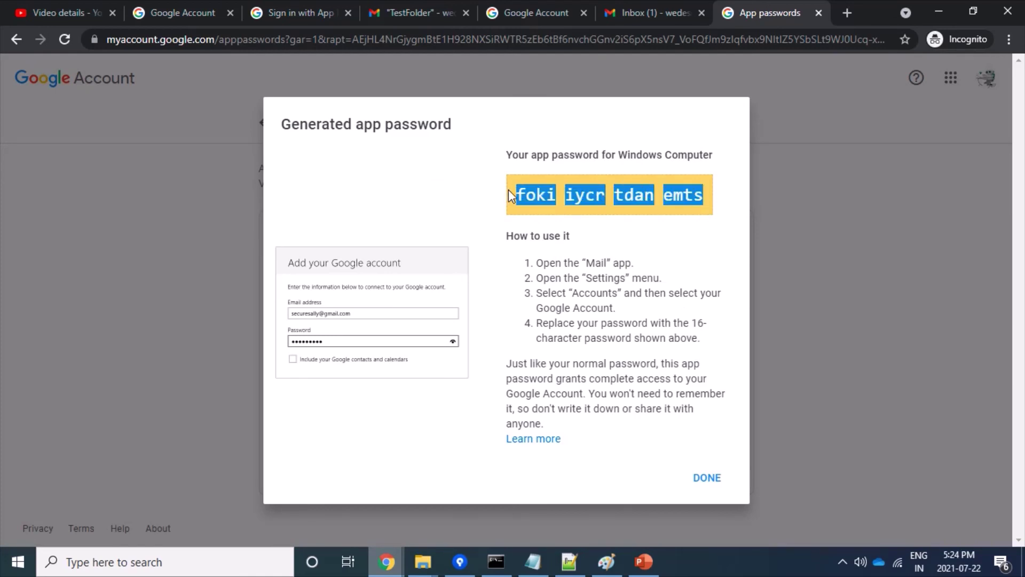
# - Replace $gmailPassord$ in the Email: Connect password field with the copied app password, then save
pyautogui.hotkey('alt', 'Tab')
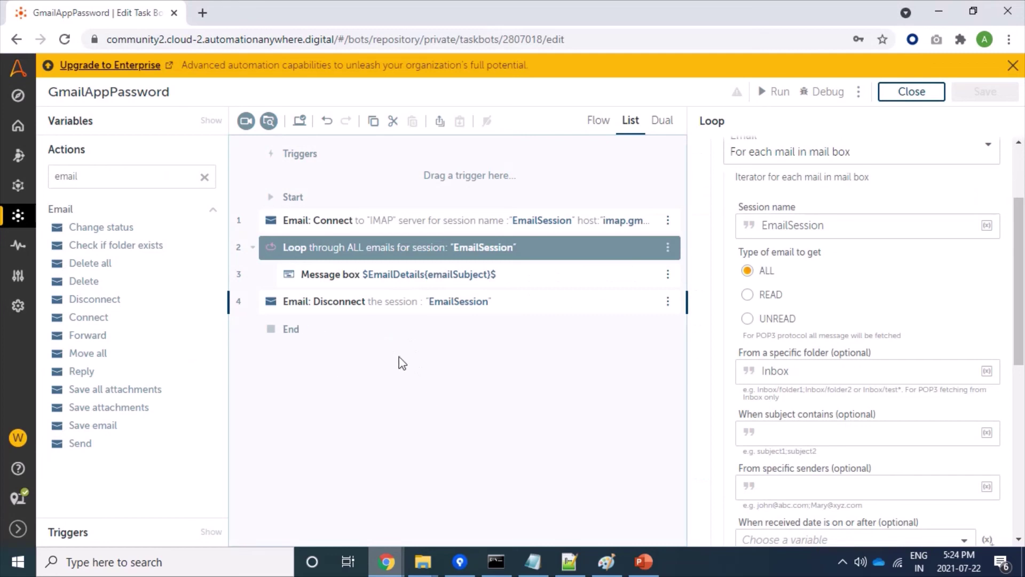
pyautogui.scroll(-3, 905, 408)
pyautogui.scroll(-2, 885, 442)
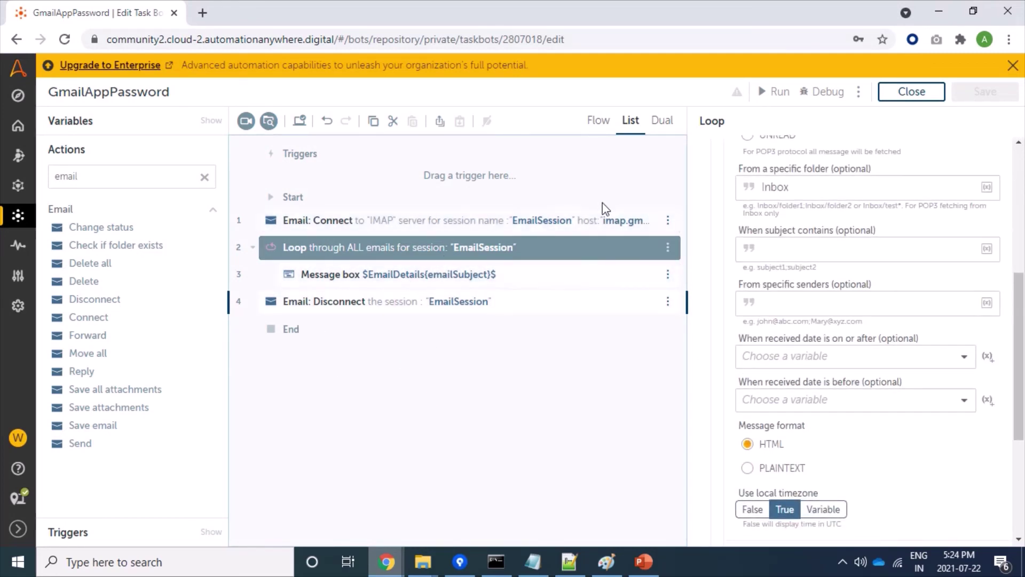
pyautogui.click(613, 221)
pyautogui.scroll(2, 870, 348)
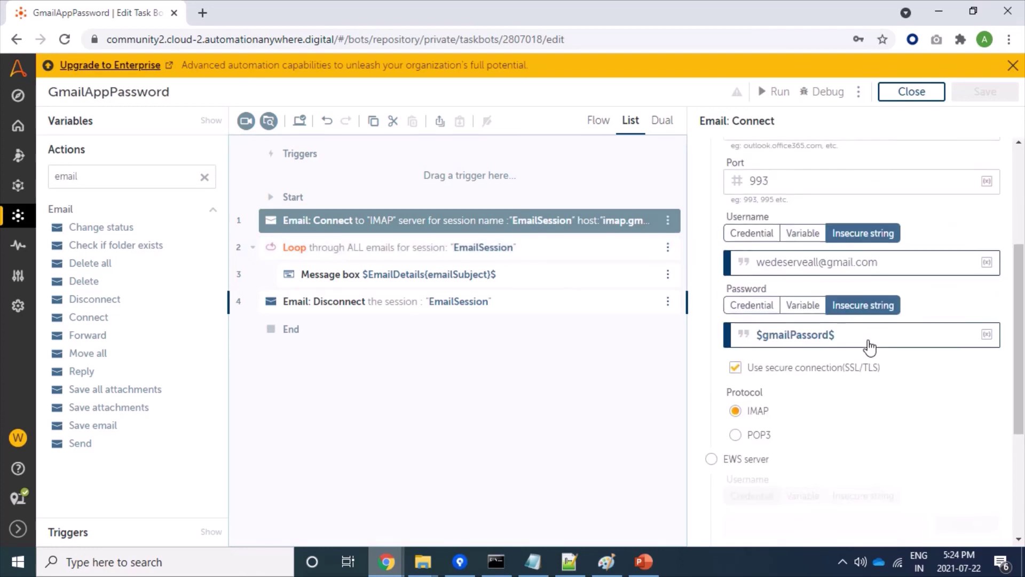
pyautogui.tripleClick(853, 338)
pyautogui.hotkey('ctrl', 'v')
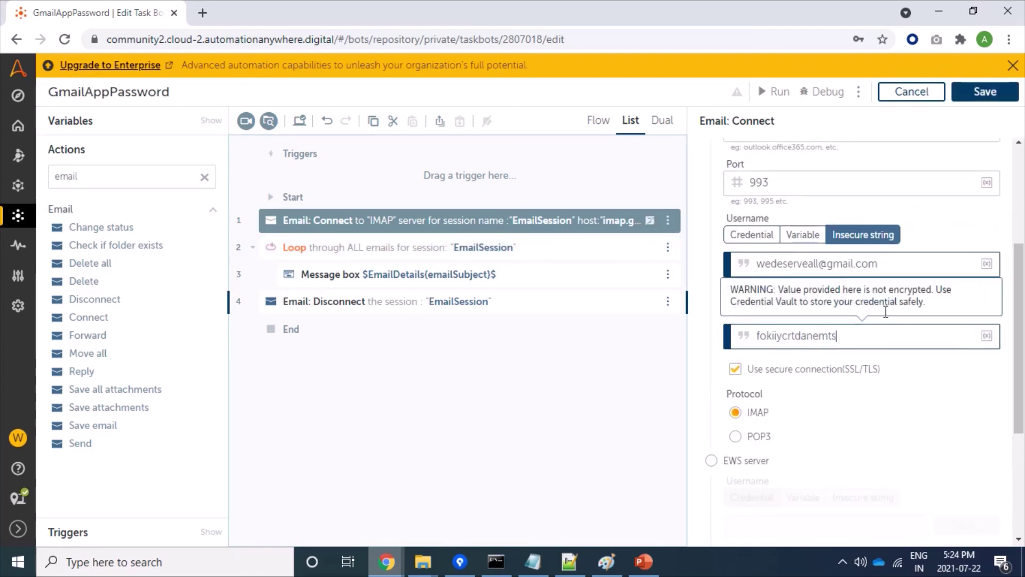
pyautogui.click(768, 97)
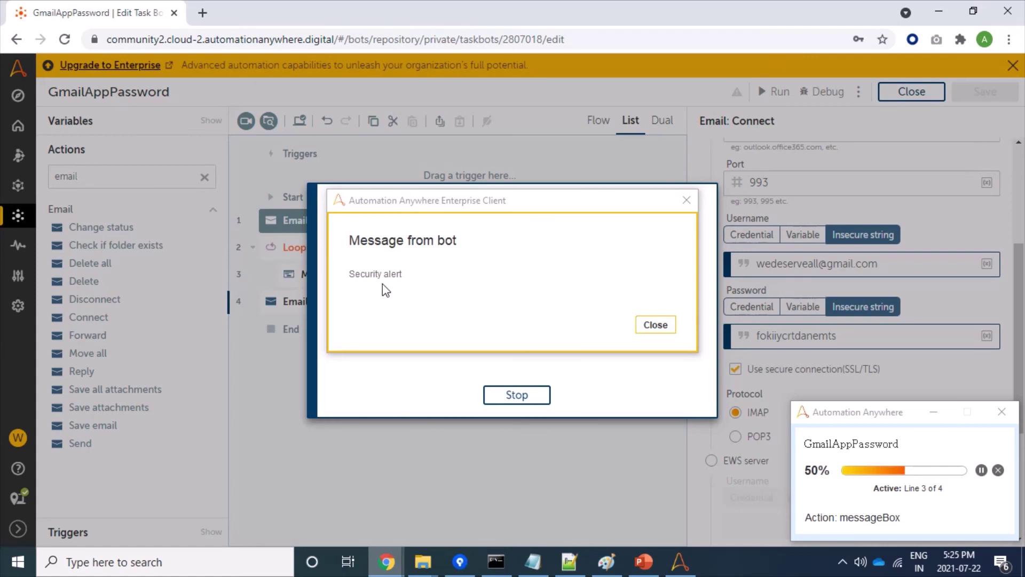
# - Run the GmailAppPassword bot until its message box shows the email subject 'Security alert'
pyautogui.moveTo(442, 563)
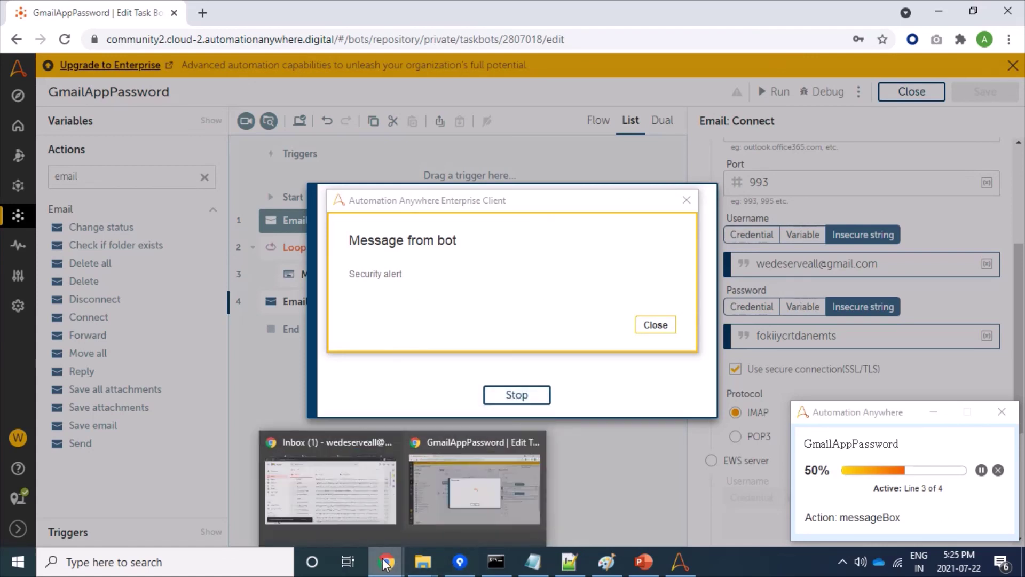